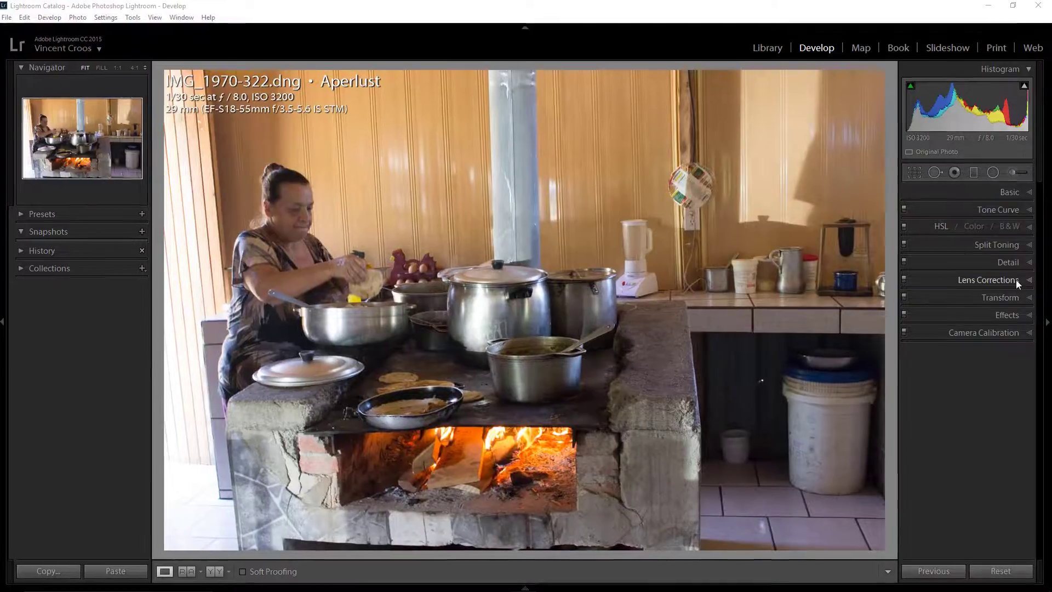
Step: Enable profile corrections for the lens and remove chromatic aberration from the kitchen photo
left_click(1015, 280)
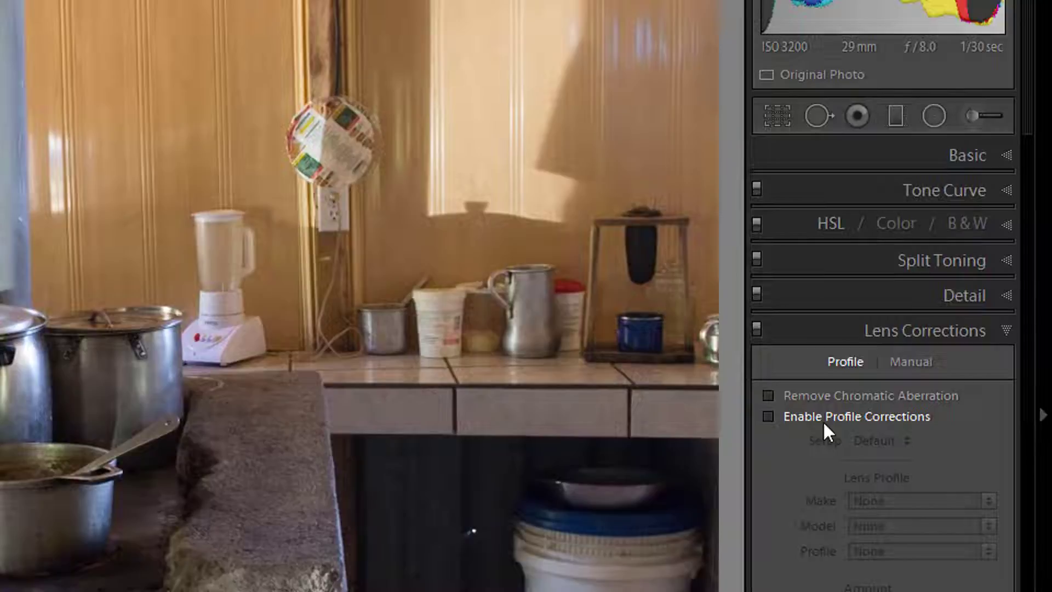
left_click(823, 419)
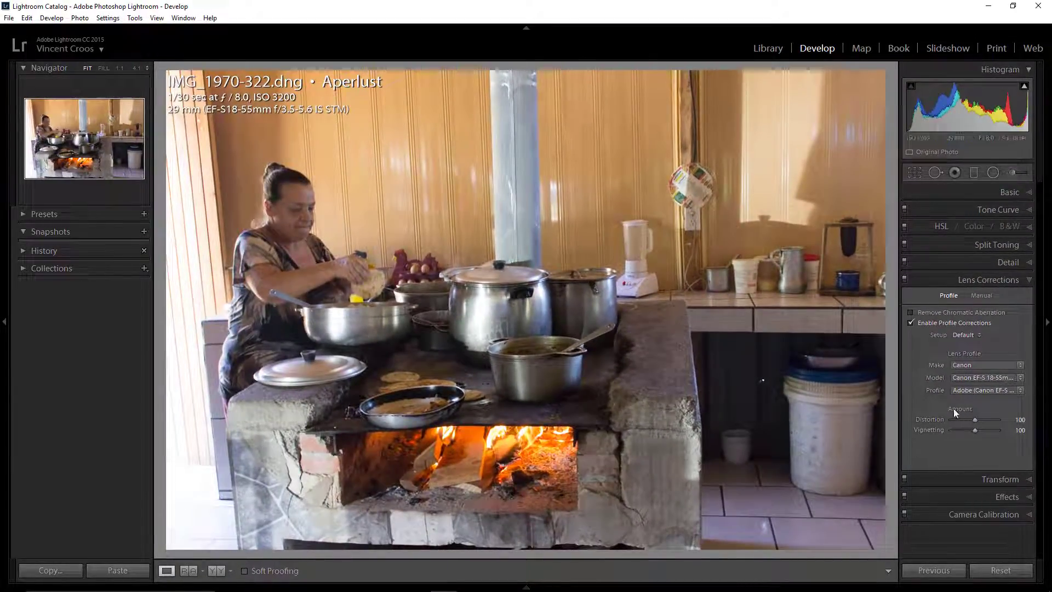
left_click(910, 313)
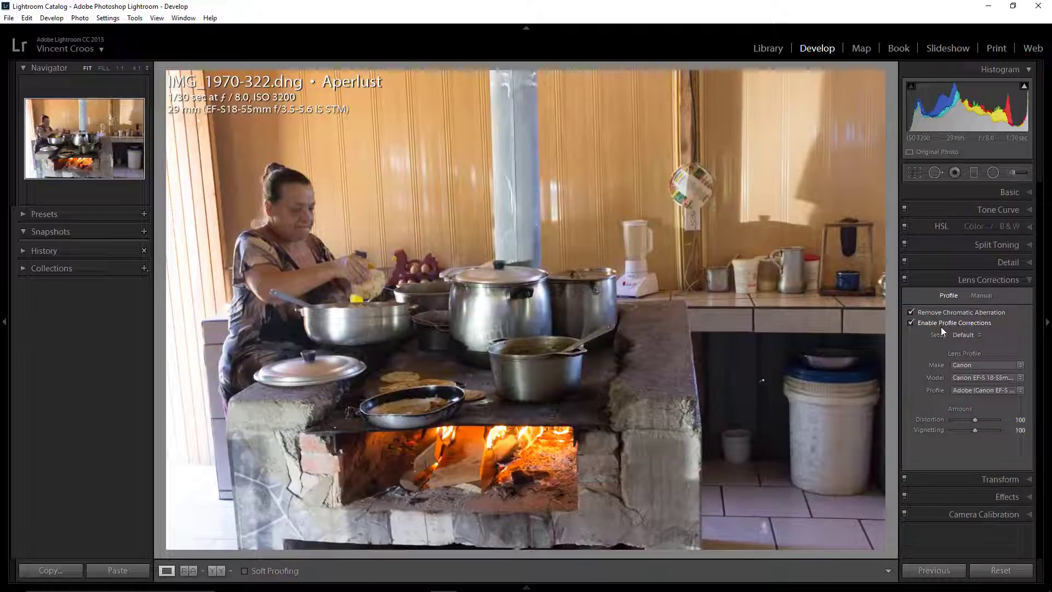
Step: Set luminance noise reduction to 35 with Detail at its default 50, and set sharpening Amount to 46 and Masking to 31
left_click(1017, 264)
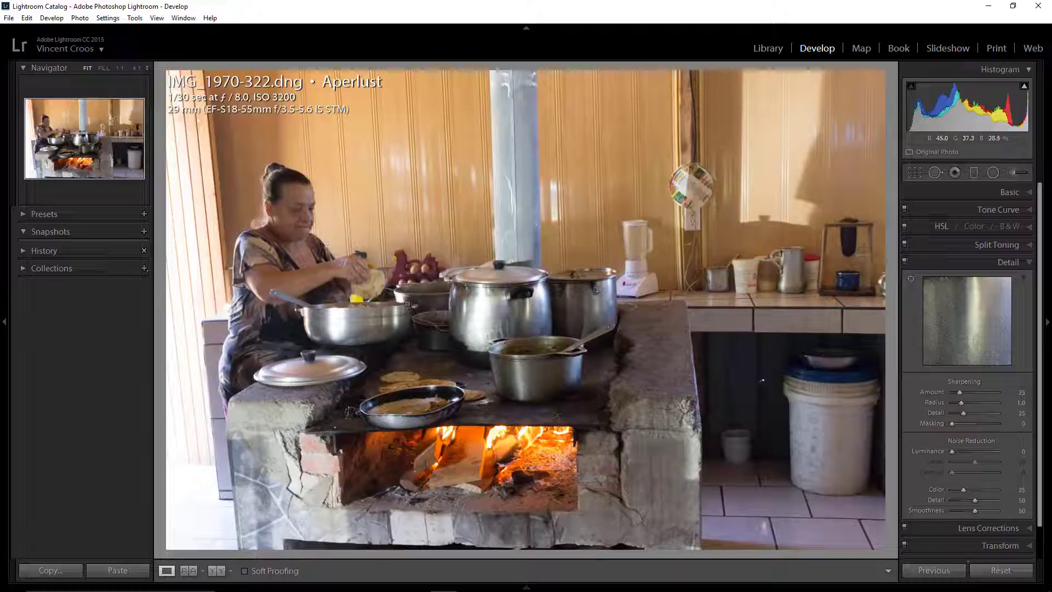
left_click(309, 176)
left_click_drag(519, 291, 471, 165)
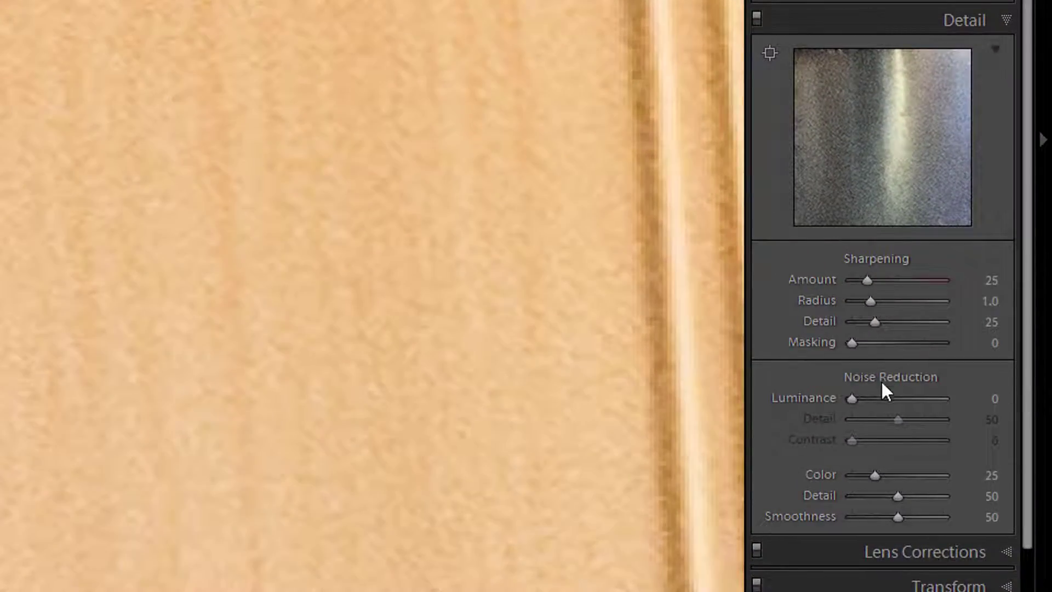
left_click_drag(854, 392, 899, 397)
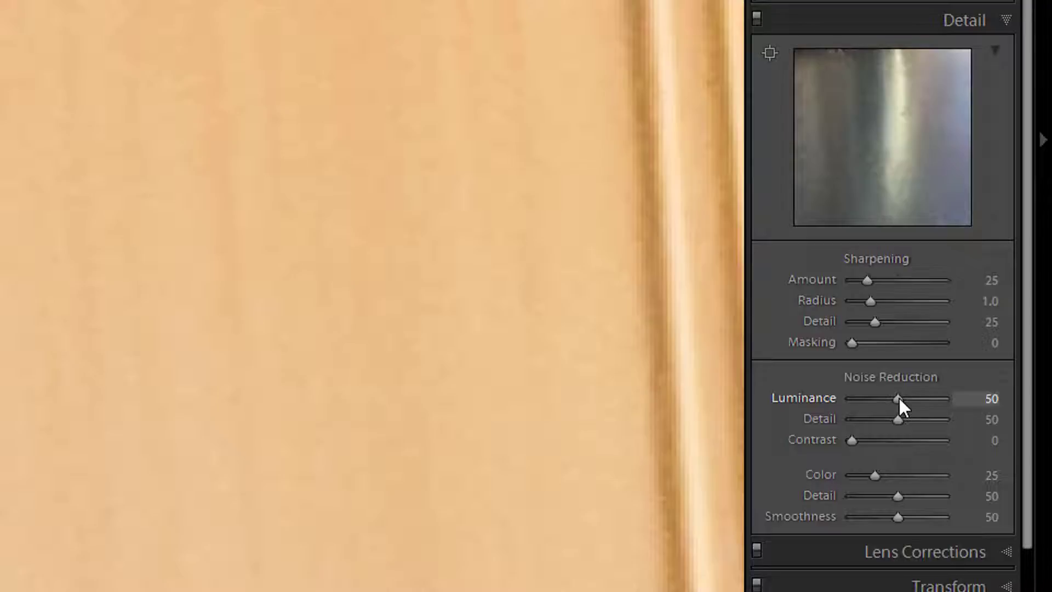
left_click_drag(899, 398, 862, 419)
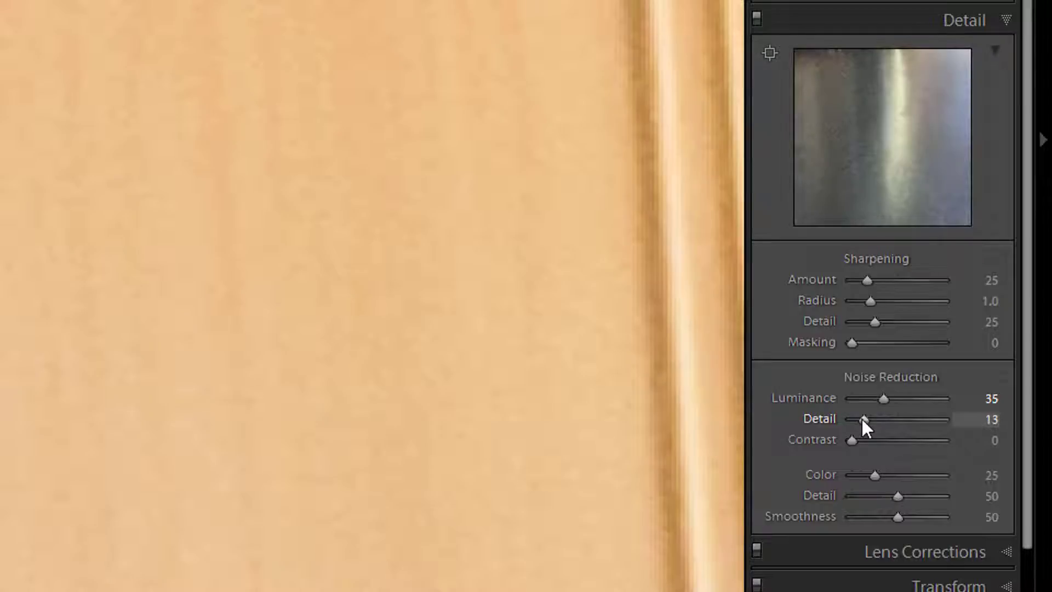
double_click(866, 415)
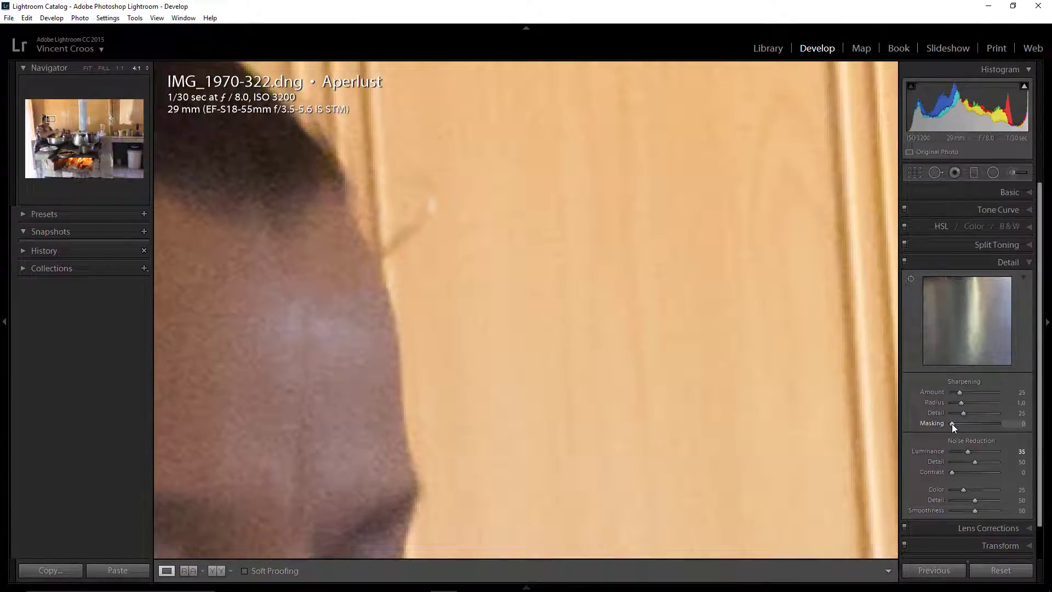
left_click_drag(952, 423, 964, 393)
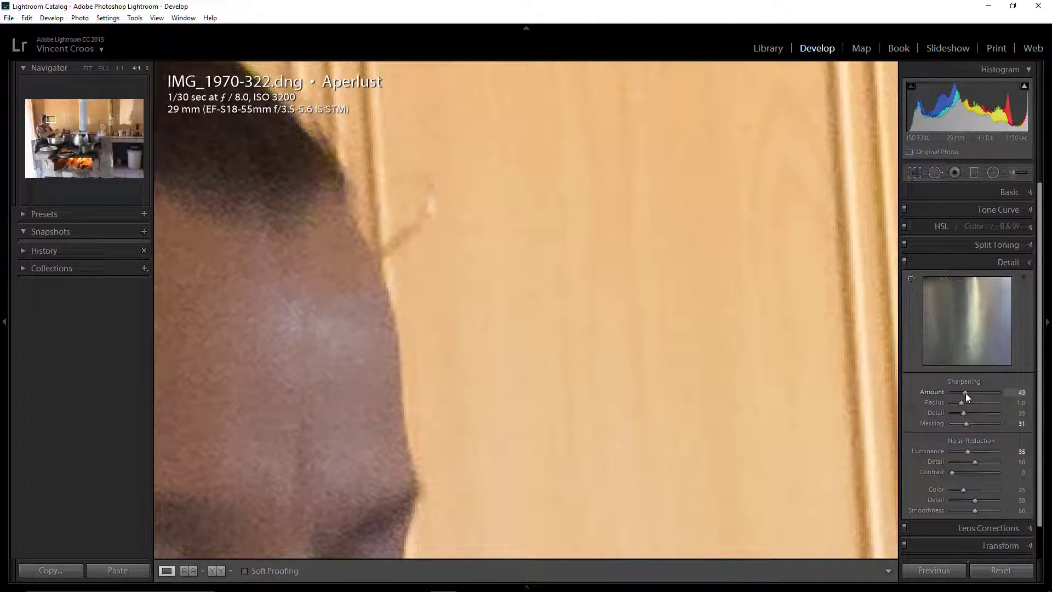
Step: Compare the photo with and without the Detail adjustments up close, and compare the full image before and after editing
left_click(903, 264)
left_click(903, 264)
left_click(903, 264)
left_click(903, 264)
left_click(289, 359)
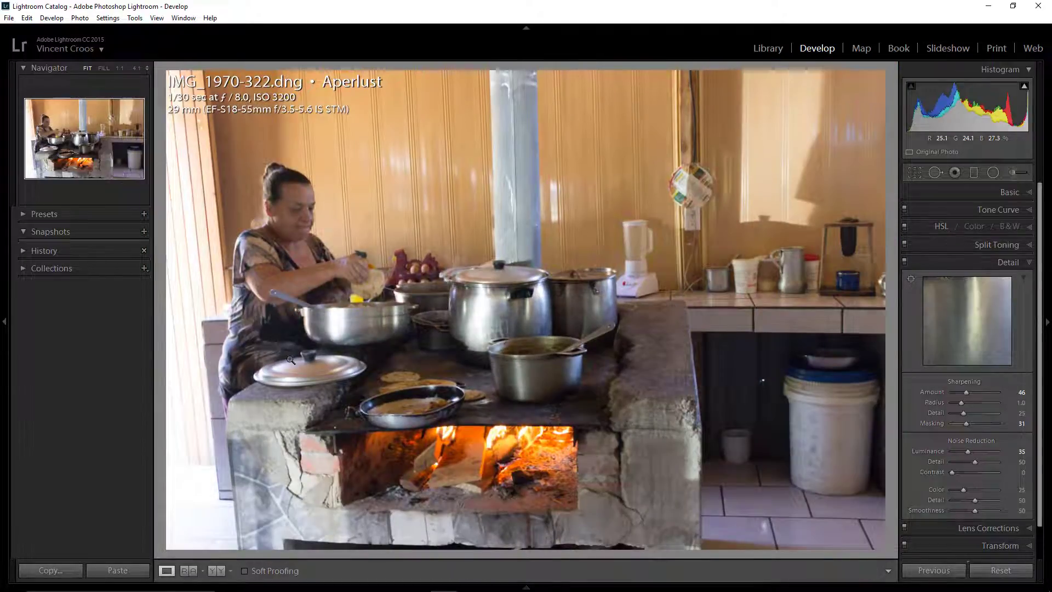
key("backslash")
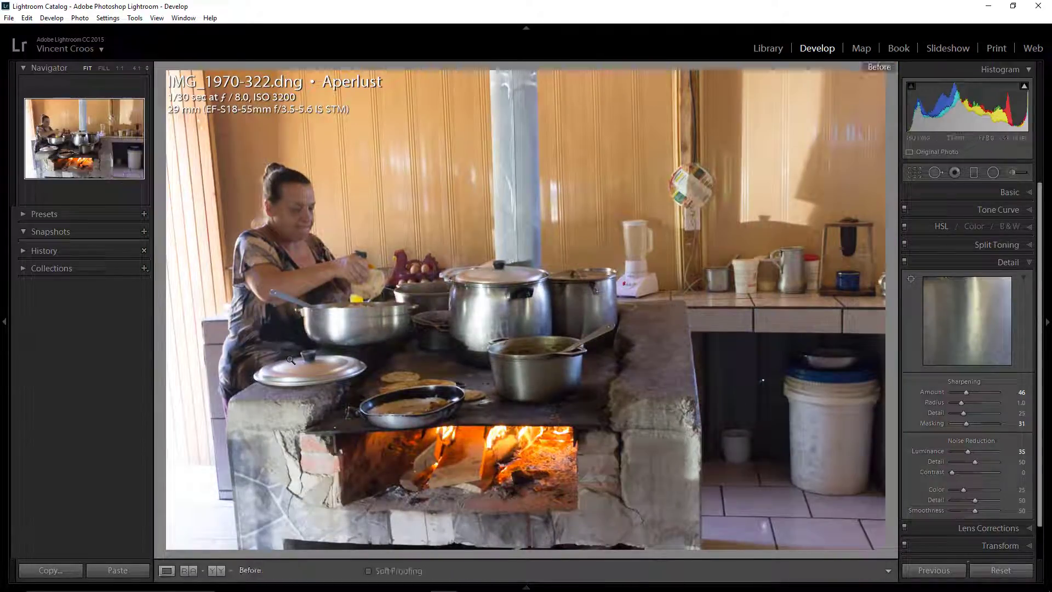
key("backslash")
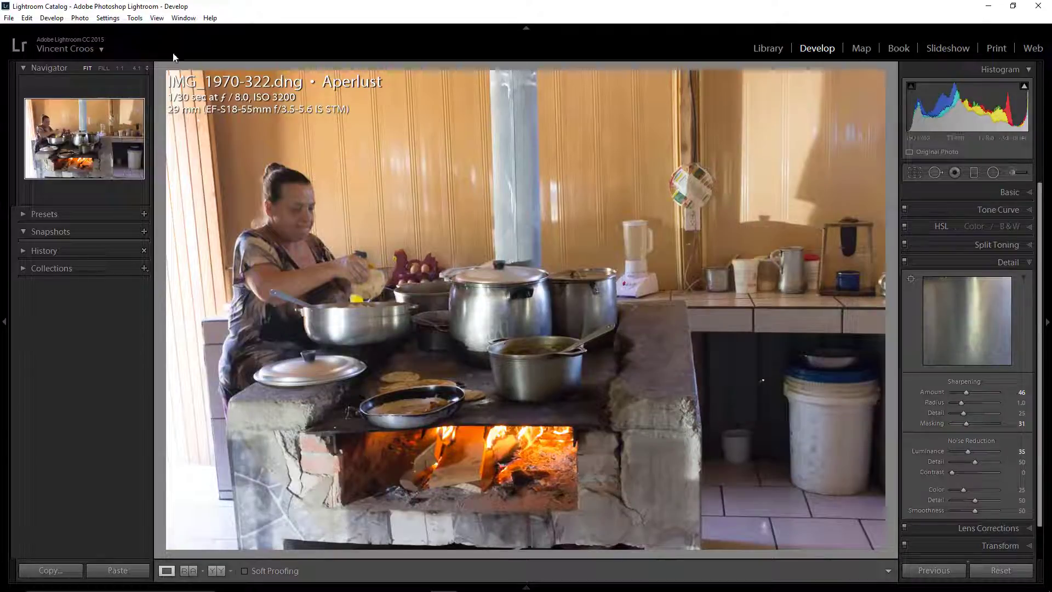
Step: Send the corrected photo to Photoshop for further editing
left_click(79, 18)
mouse_move(153, 78)
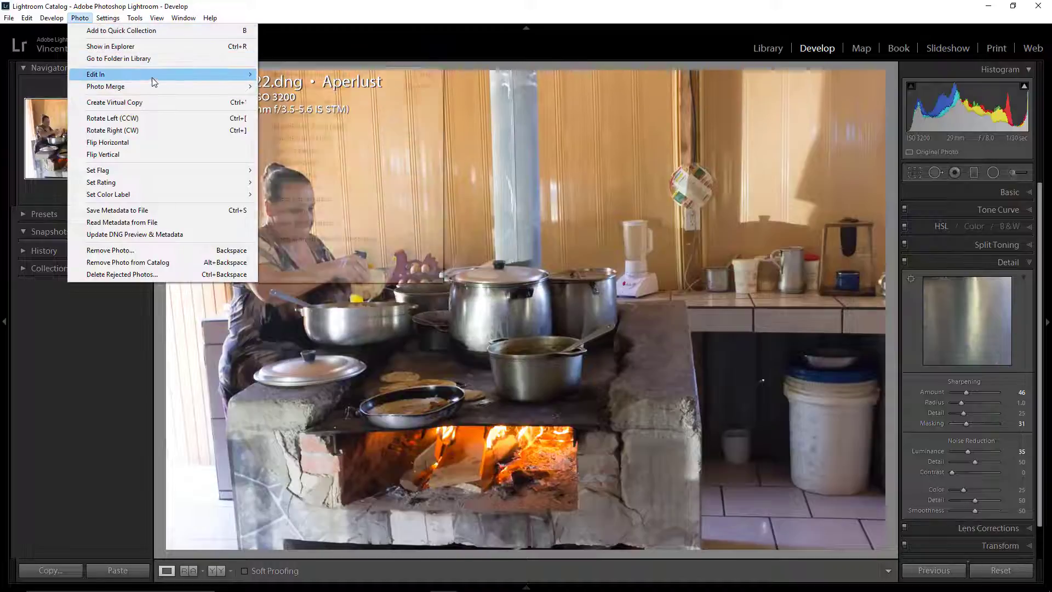
left_click(282, 76)
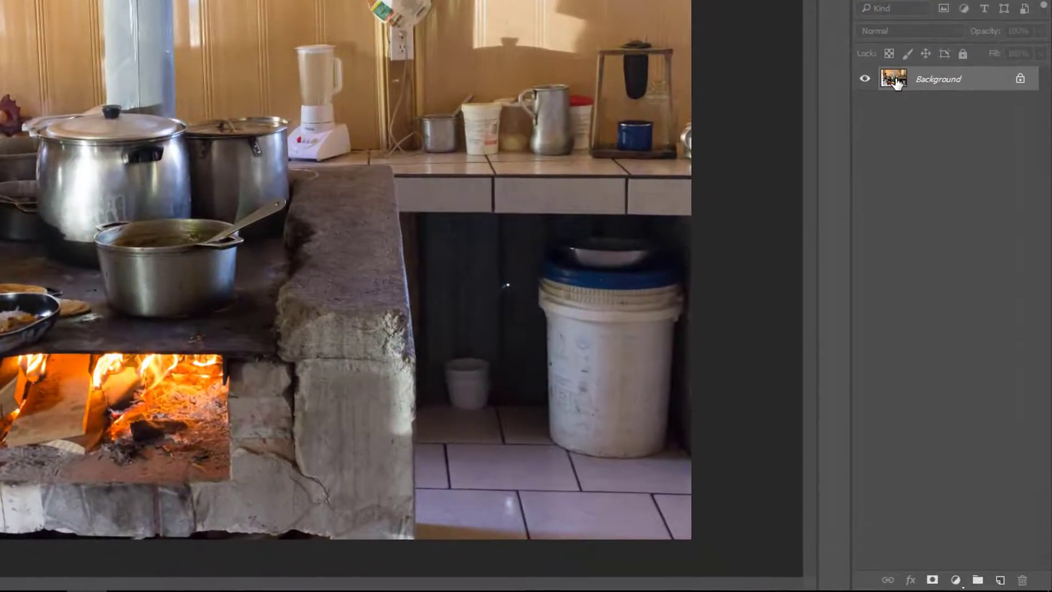
Step: Duplicate the Background layer, rename the copy "detail" and make it the active layer
left_click_drag(897, 82, 1000, 579)
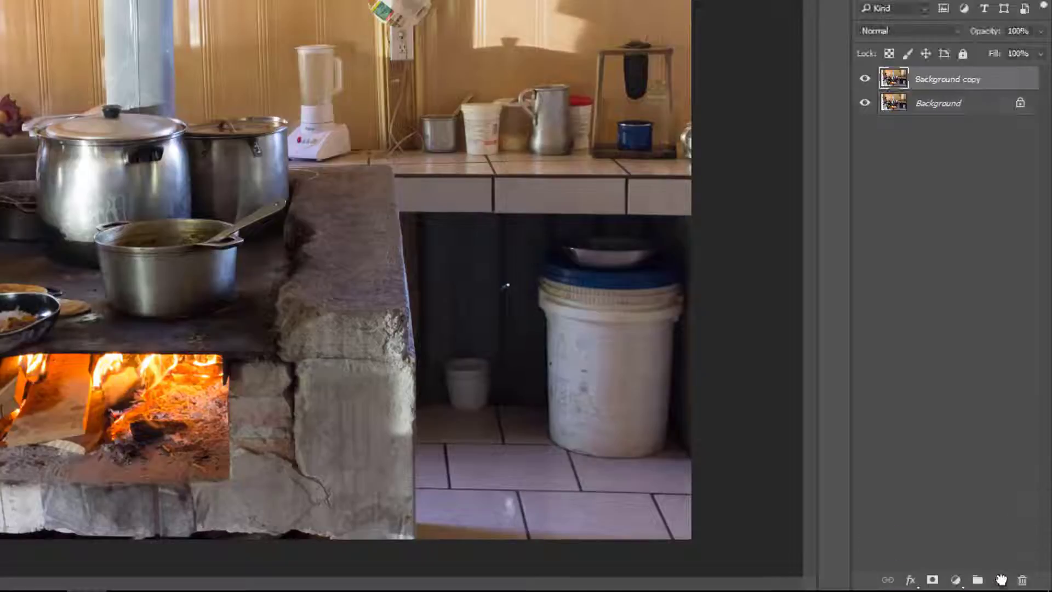
double_click(942, 81)
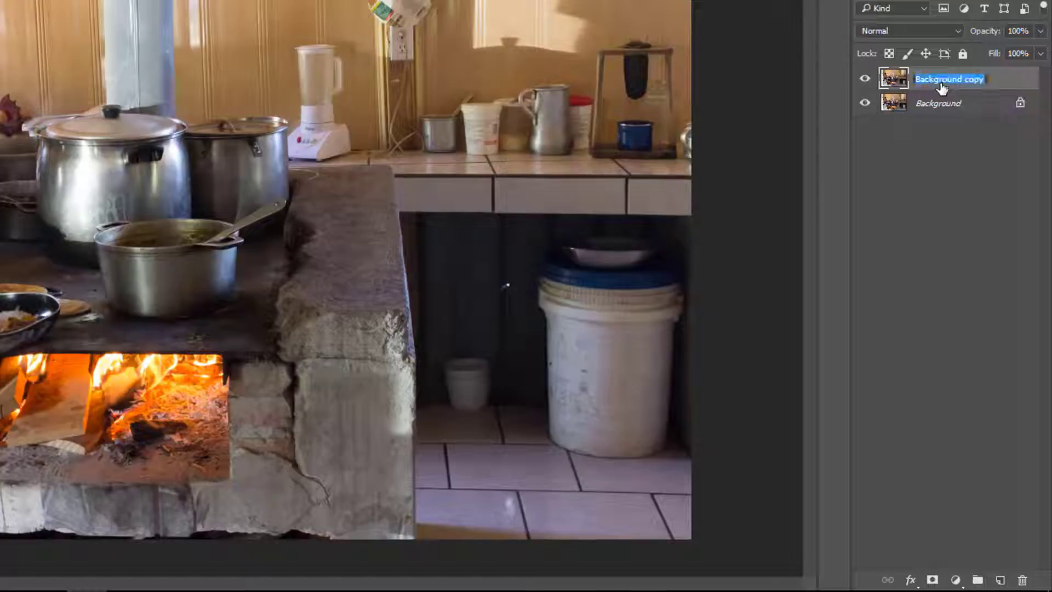
type("detail")
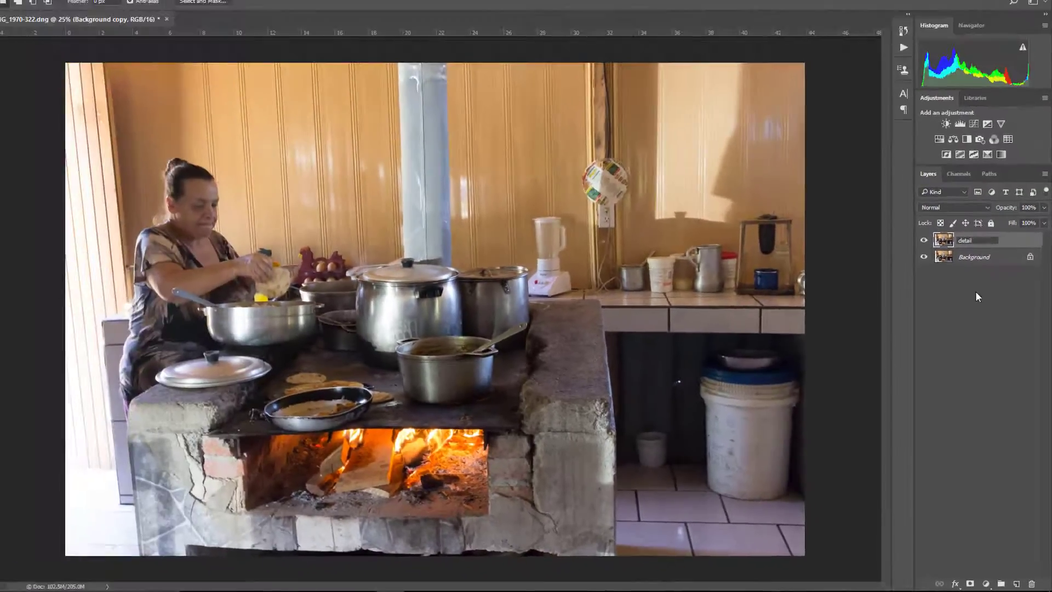
left_click(940, 152)
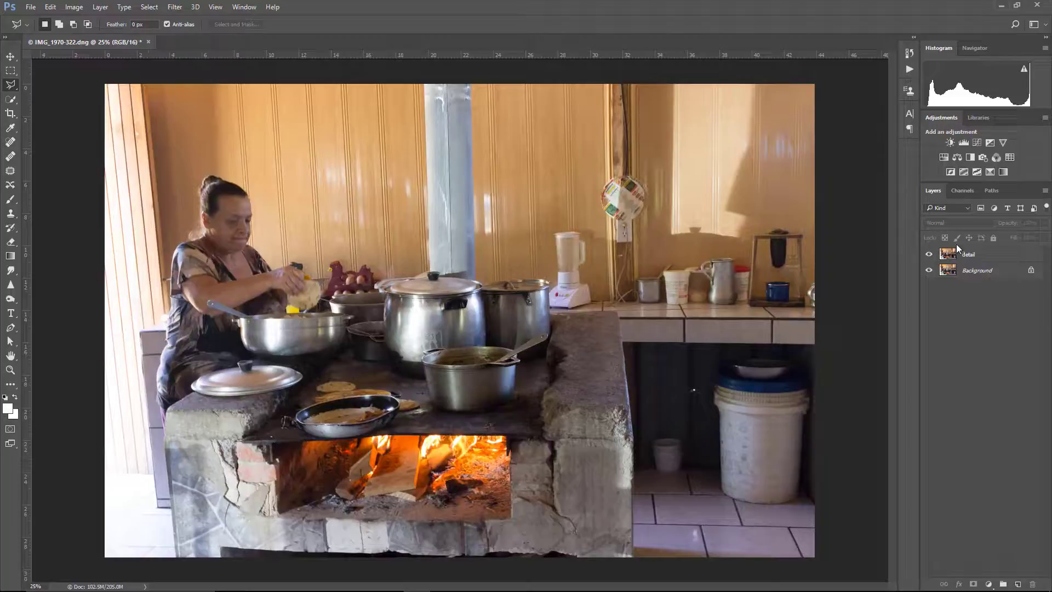
left_click(965, 255)
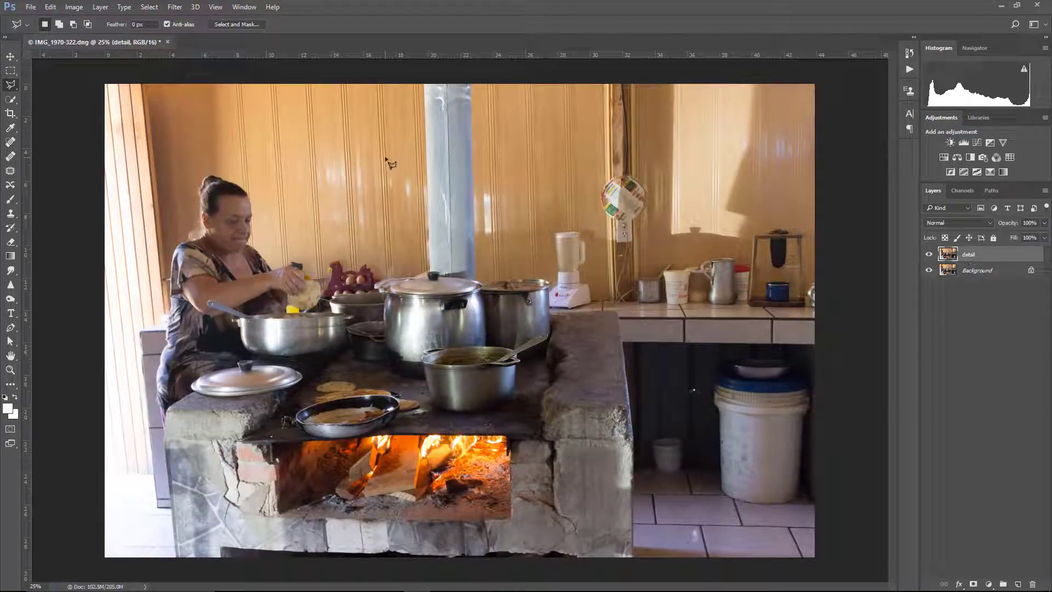
Step: Open the Topaz Detail 3 filter on the detail layer and choose the Feature Enhancement I preset from the Creative Detail Collection
left_click(175, 7)
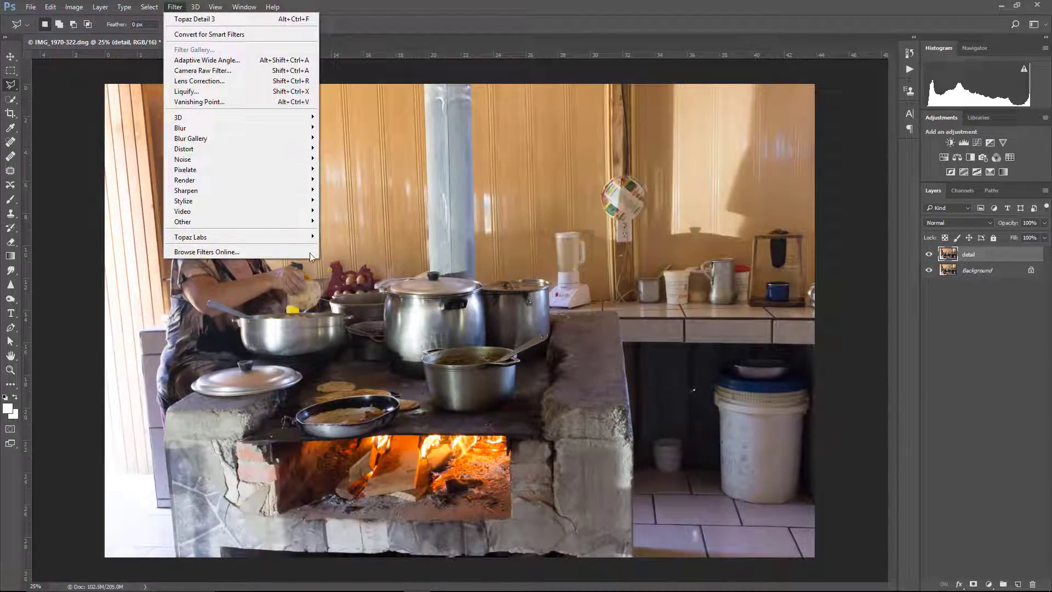
mouse_move(304, 236)
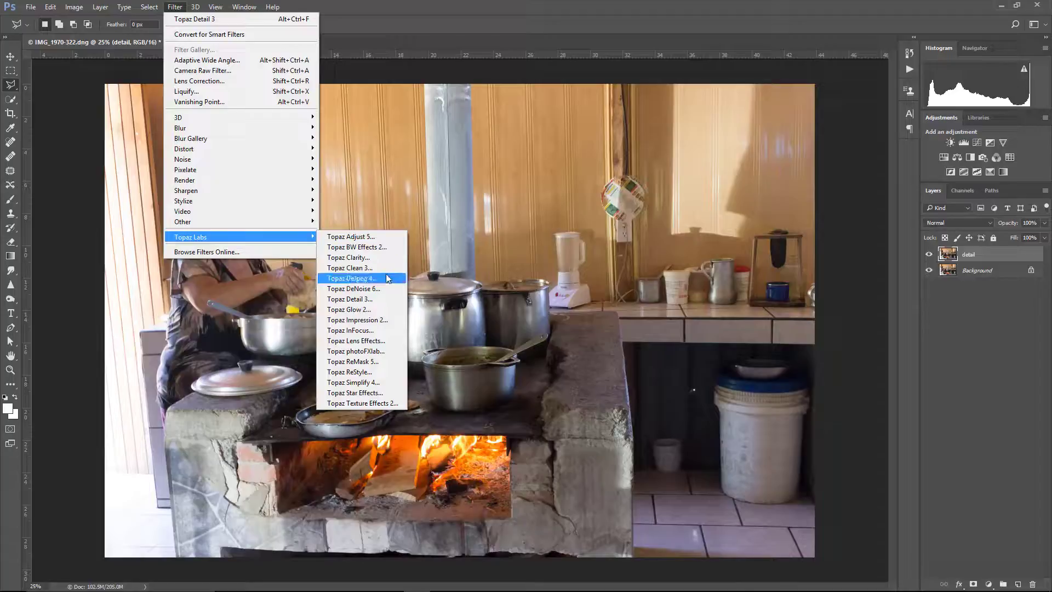
left_click(386, 298)
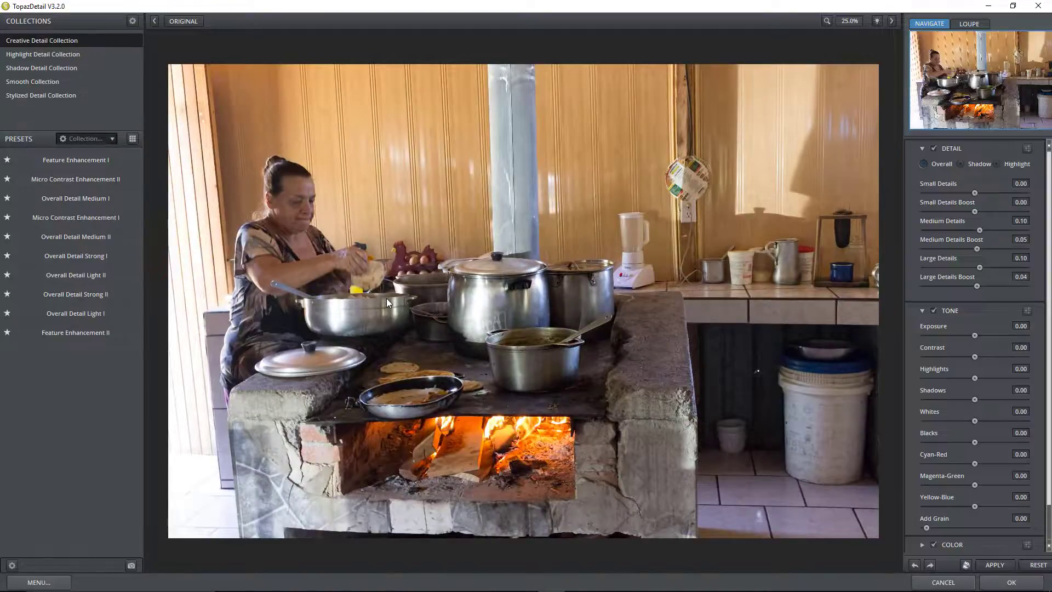
mouse_move(91, 252)
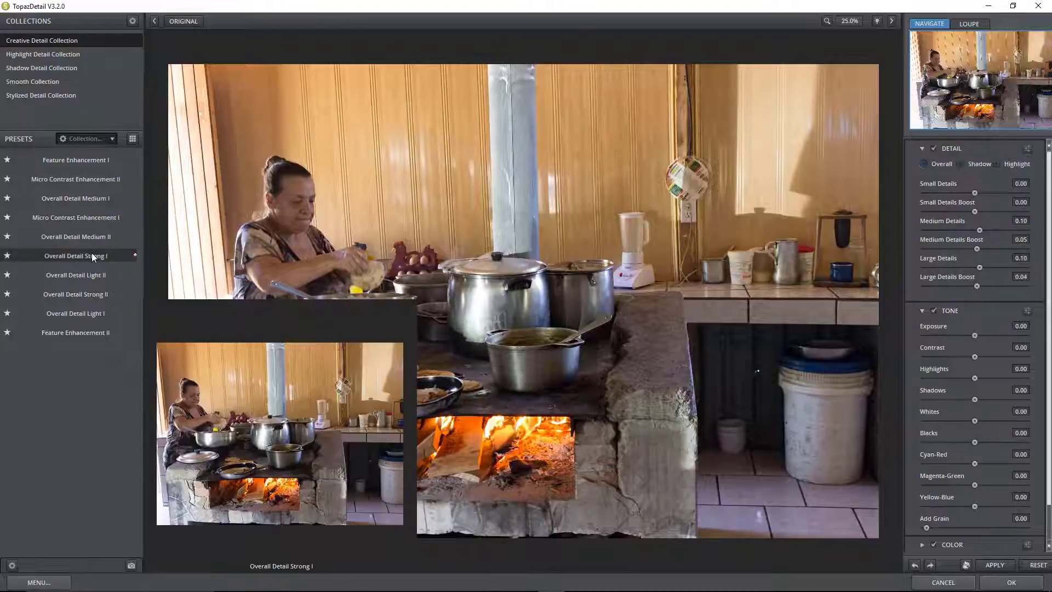
mouse_move(66, 161)
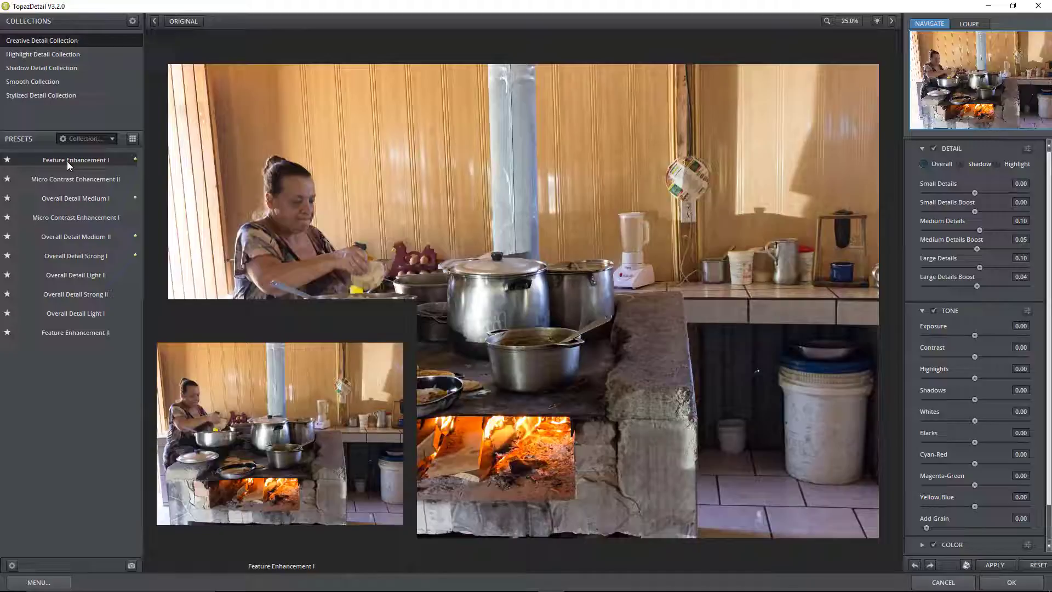
left_click(67, 161)
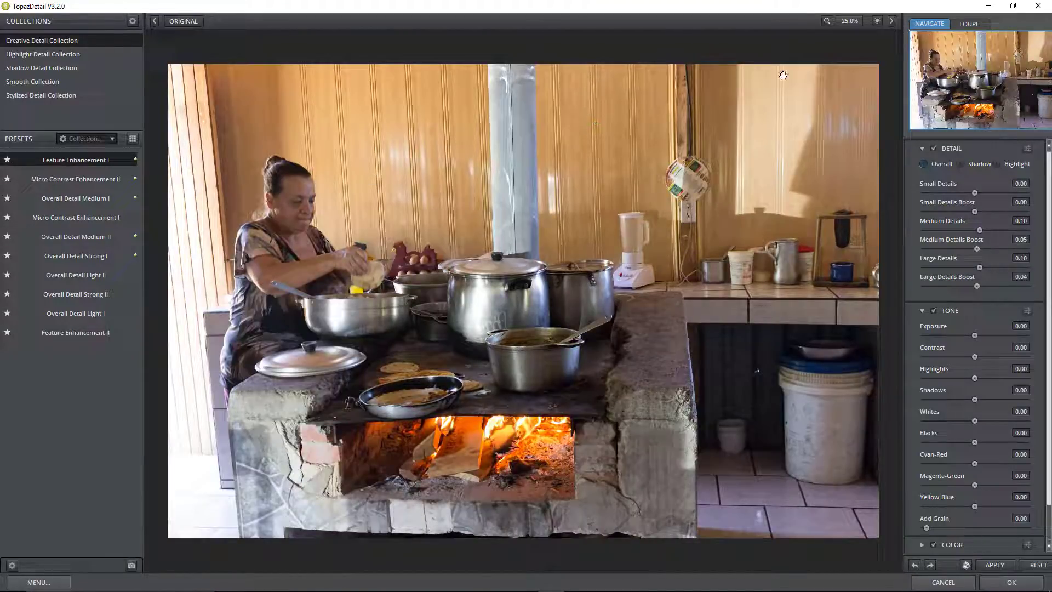
Step: Inspect the pots and the woman's face at 100% with the preset, and apply the filter to the layer
left_click(849, 21)
left_click(852, 71)
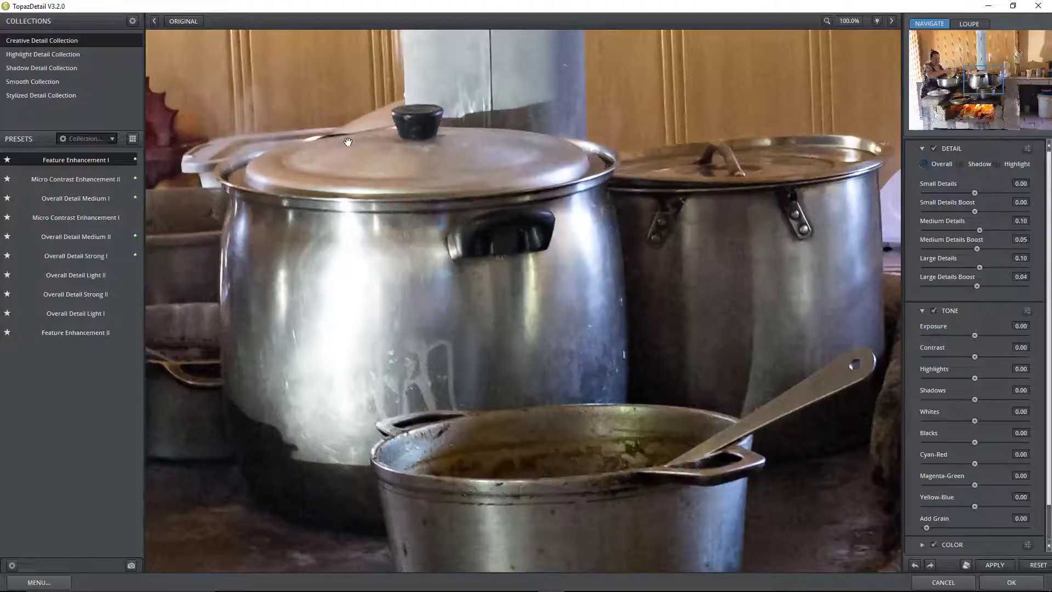
left_click_drag(266, 166, 688, 237)
left_click_drag(360, 192, 594, 357)
left_click_drag(282, 140, 356, 212)
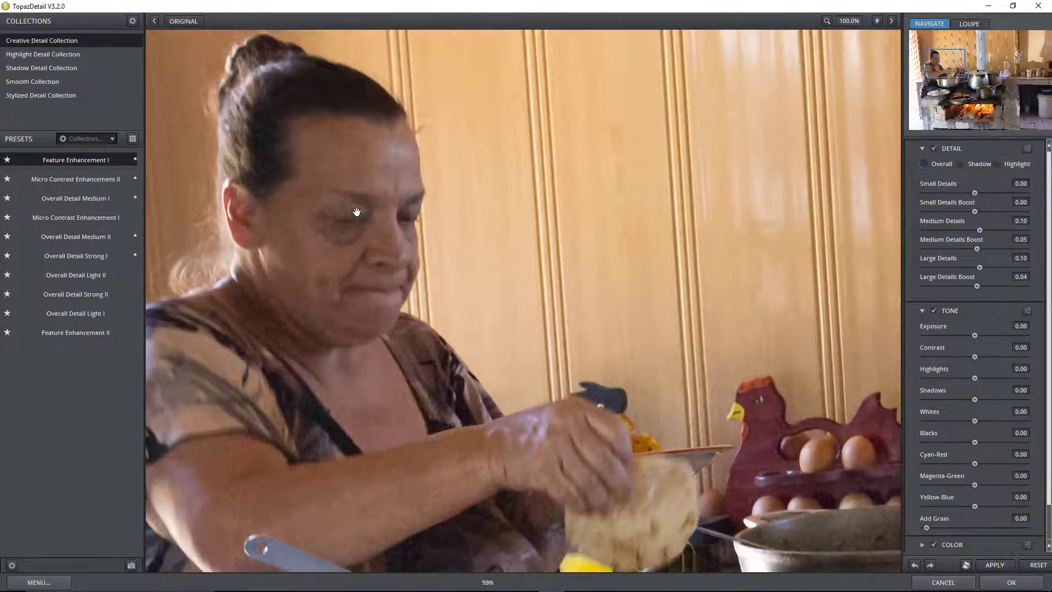
left_click_drag(404, 176, 414, 237)
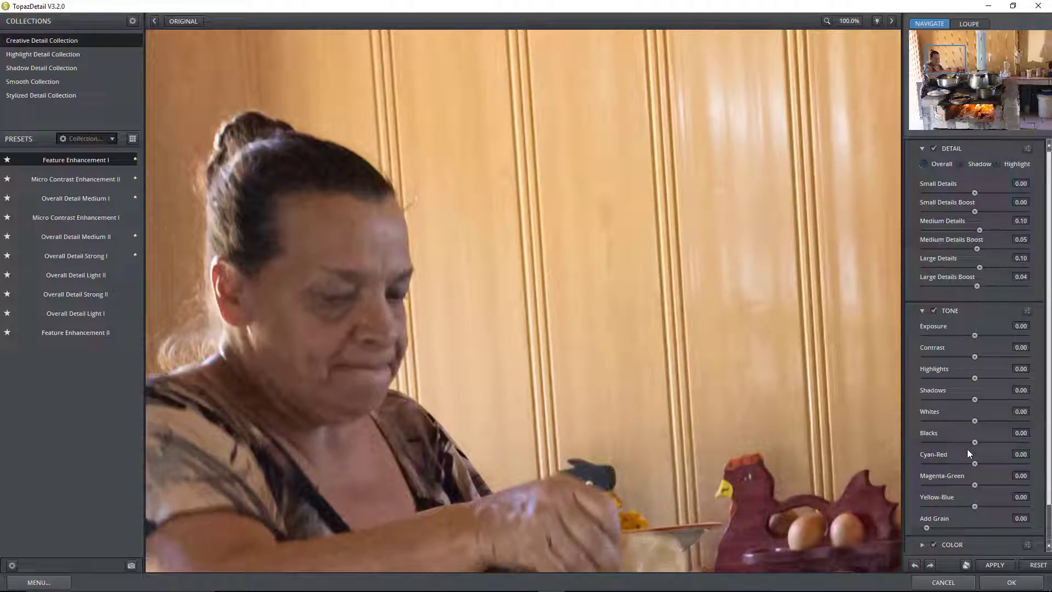
left_click(1011, 582)
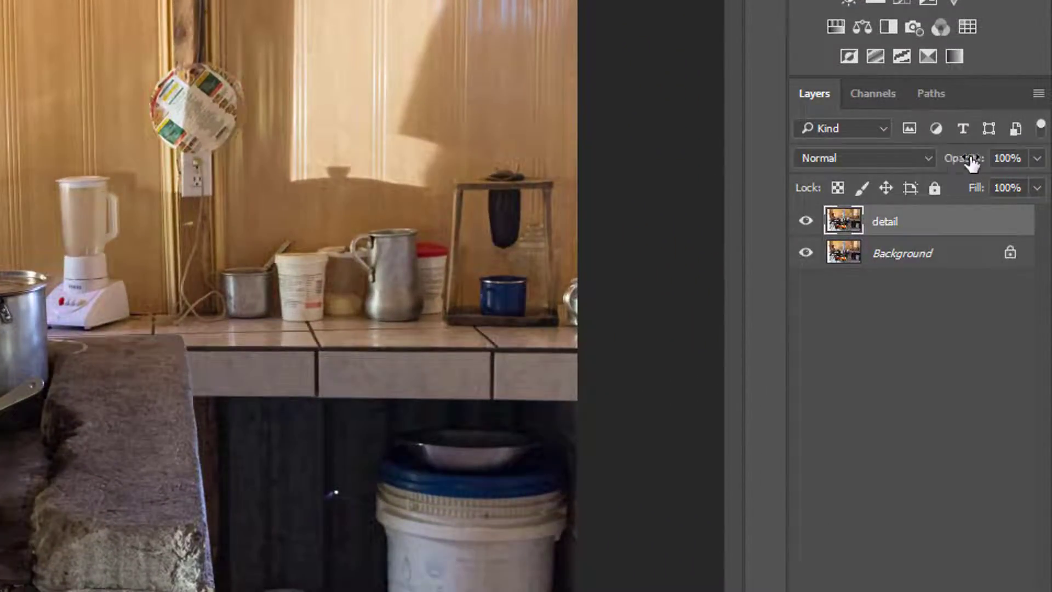
Step: Lower the detail layer's opacity to 60% and compare the image with the layer hidden and shown
left_click_drag(964, 165, 923, 167)
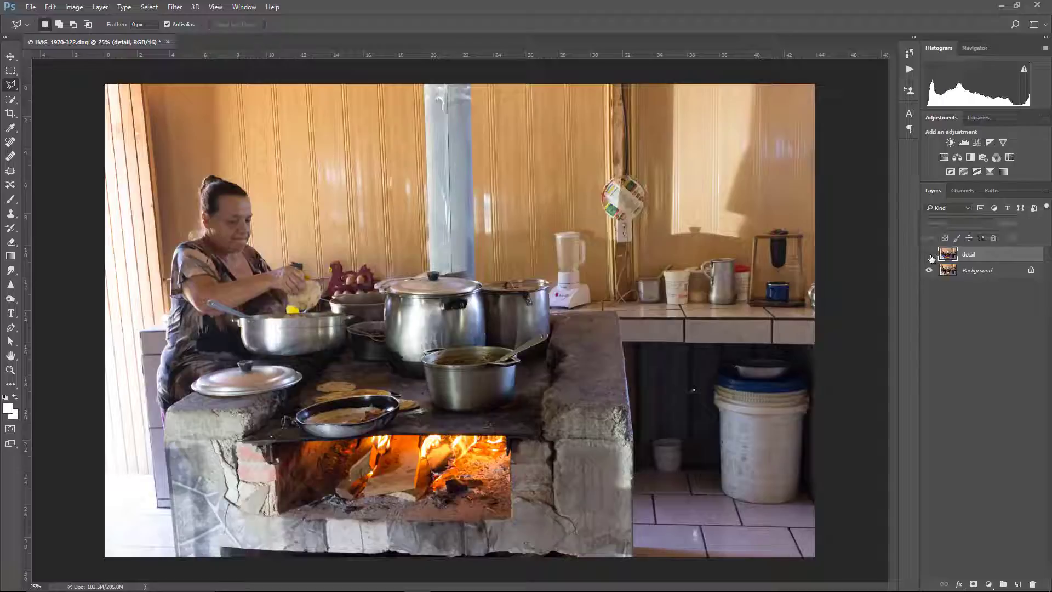
left_click(930, 255)
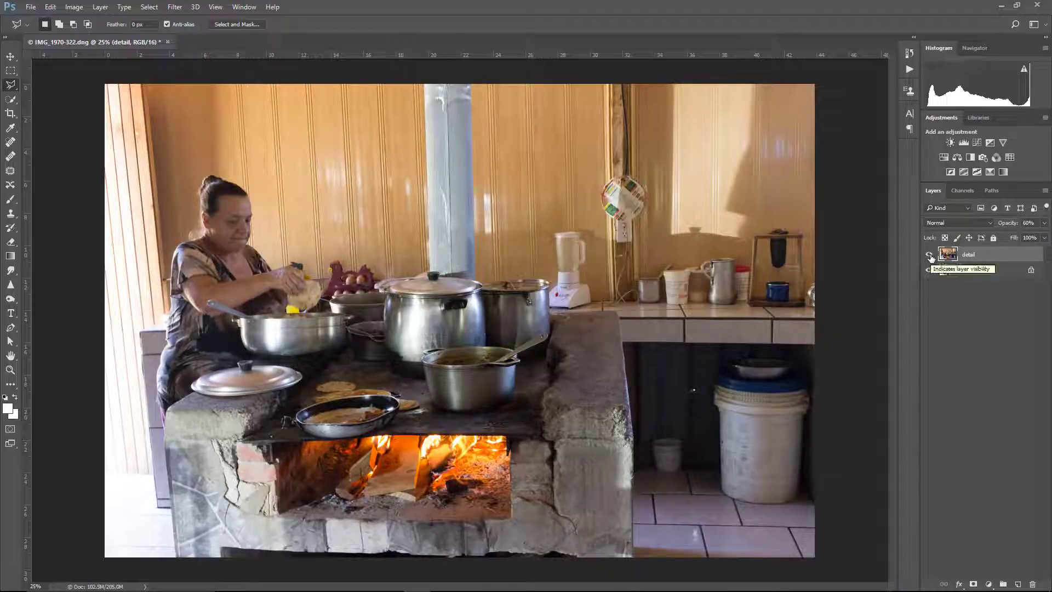
left_click(929, 255)
left_click(930, 255)
left_click(930, 255)
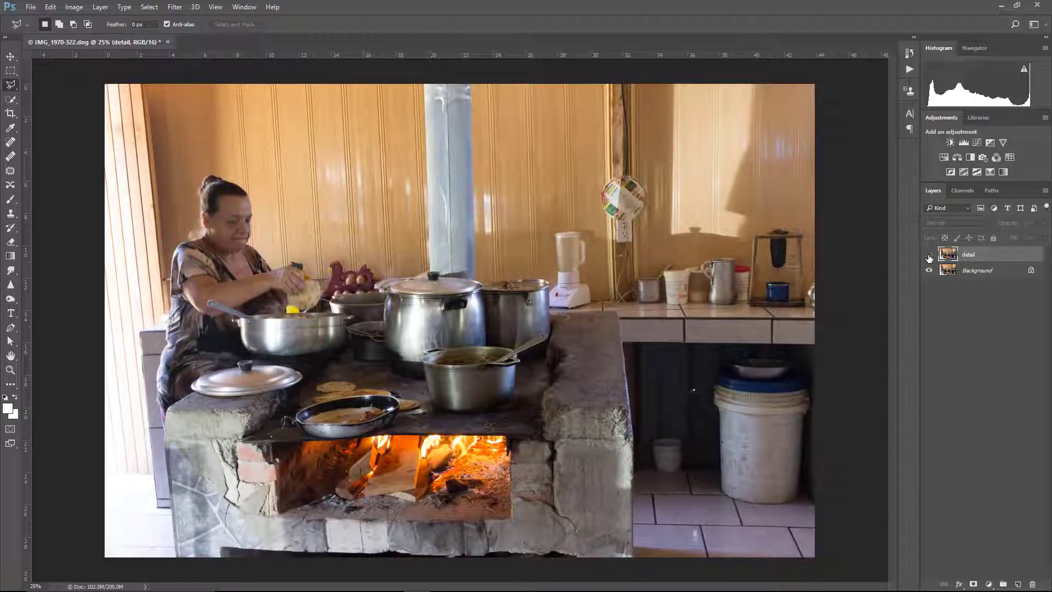
left_click(930, 256)
left_click(928, 256)
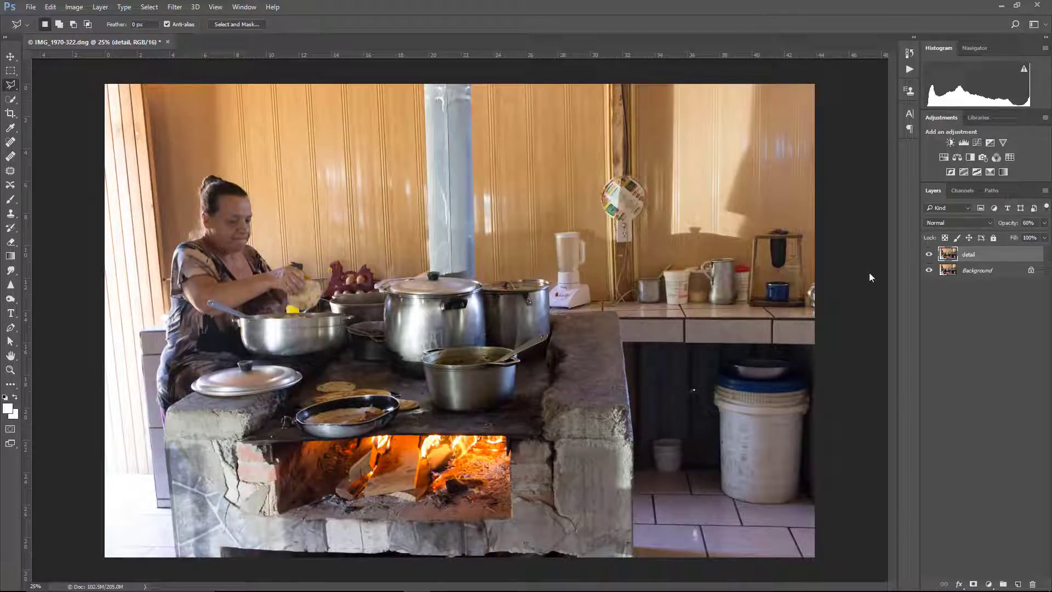
Step: Select the burning firebox opening below the frying pan on the detail layer with the Quick Selection tool
key("z")
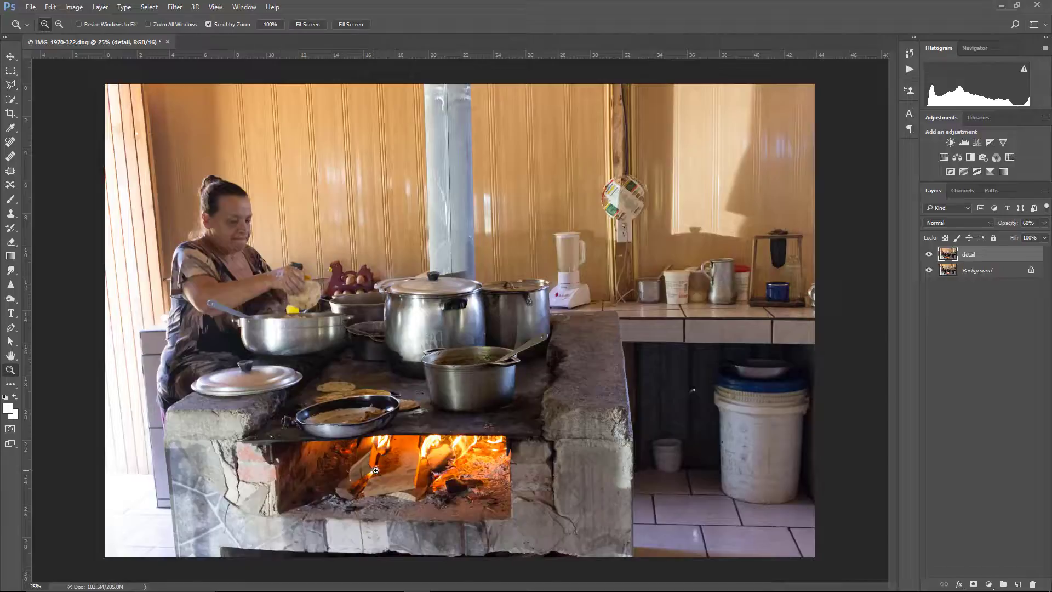
mouse_move(375, 468)
left_mouse_down()
mouse_move(433, 466)
mouse_move(421, 464)
mouse_move(437, 335)
left_mouse_up()
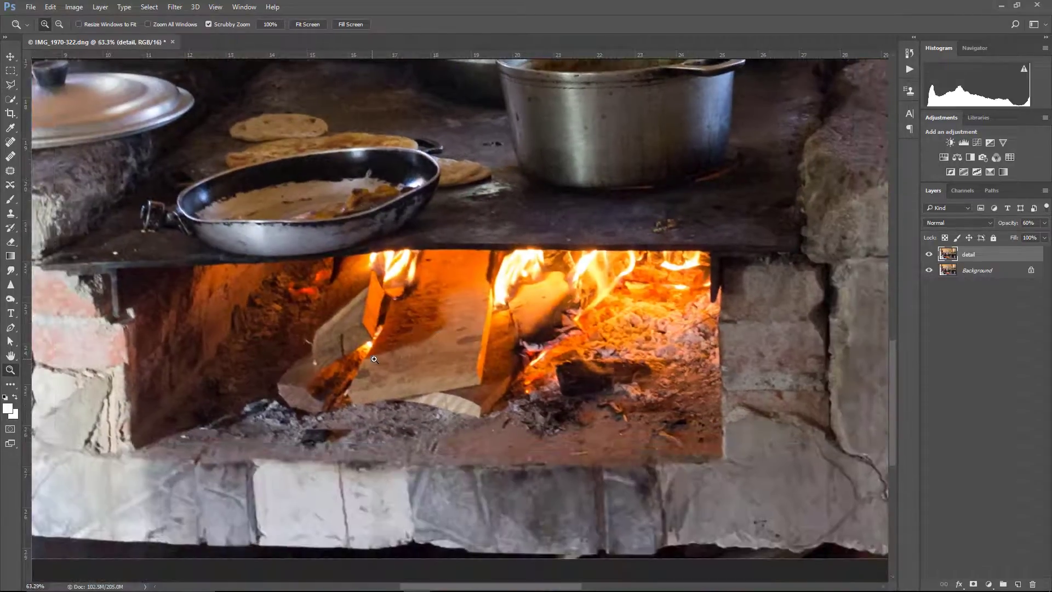
left_click_drag(371, 359, 341, 357)
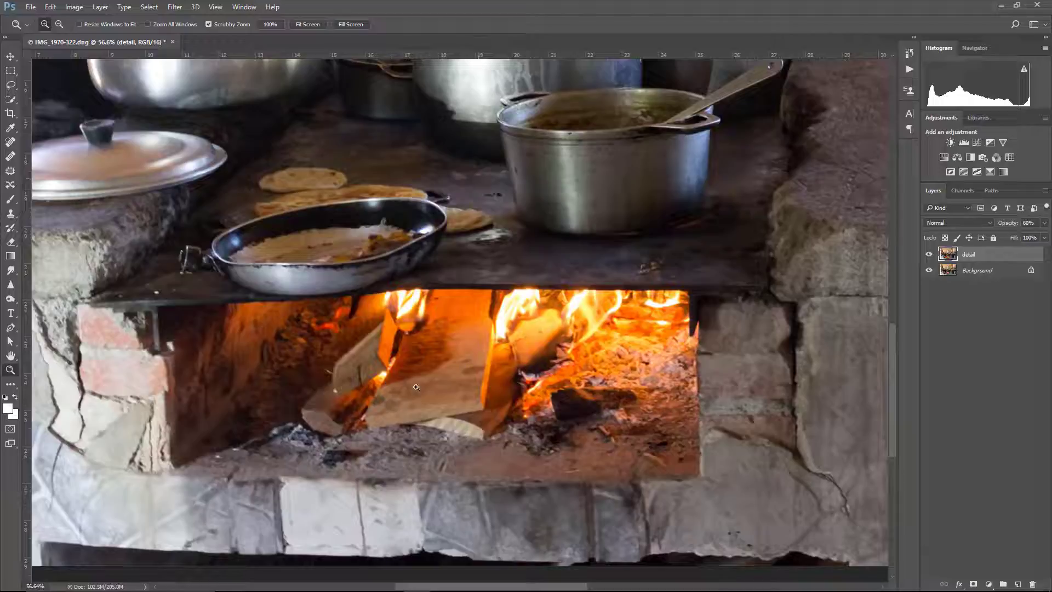
left_click(8, 88)
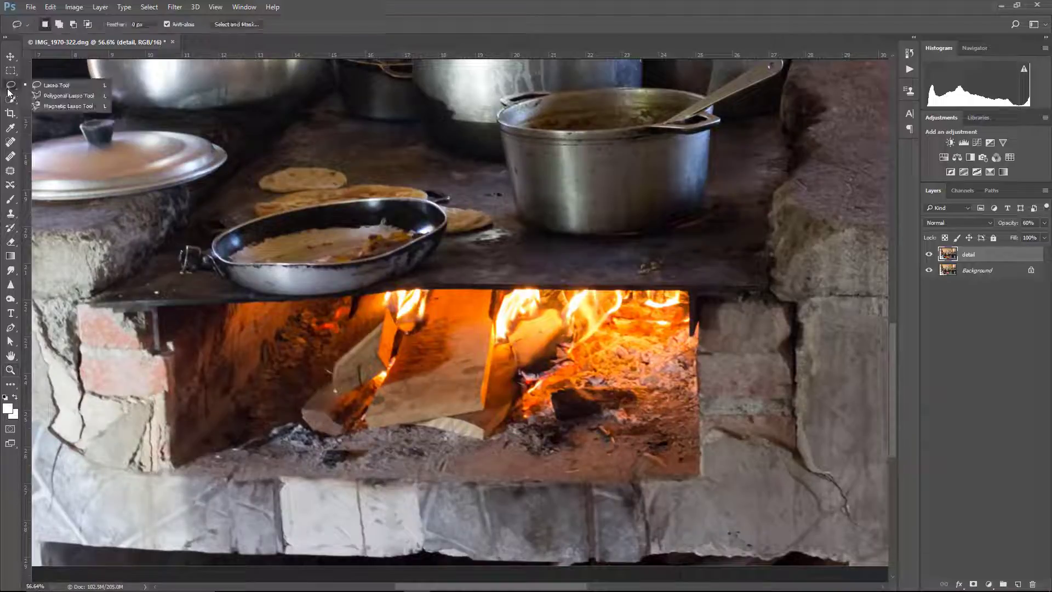
left_click(11, 100)
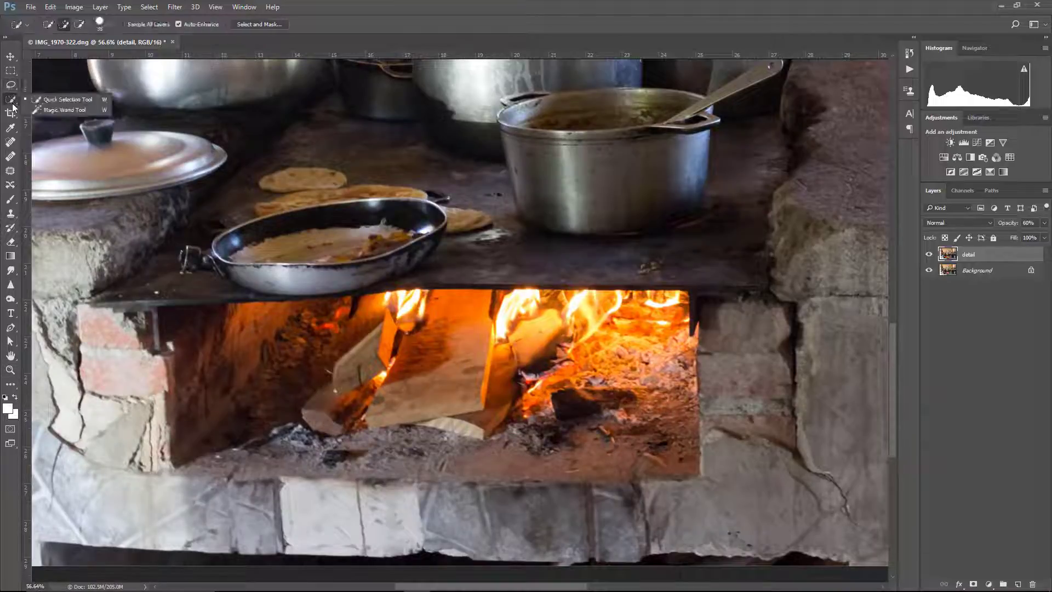
left_click(70, 99)
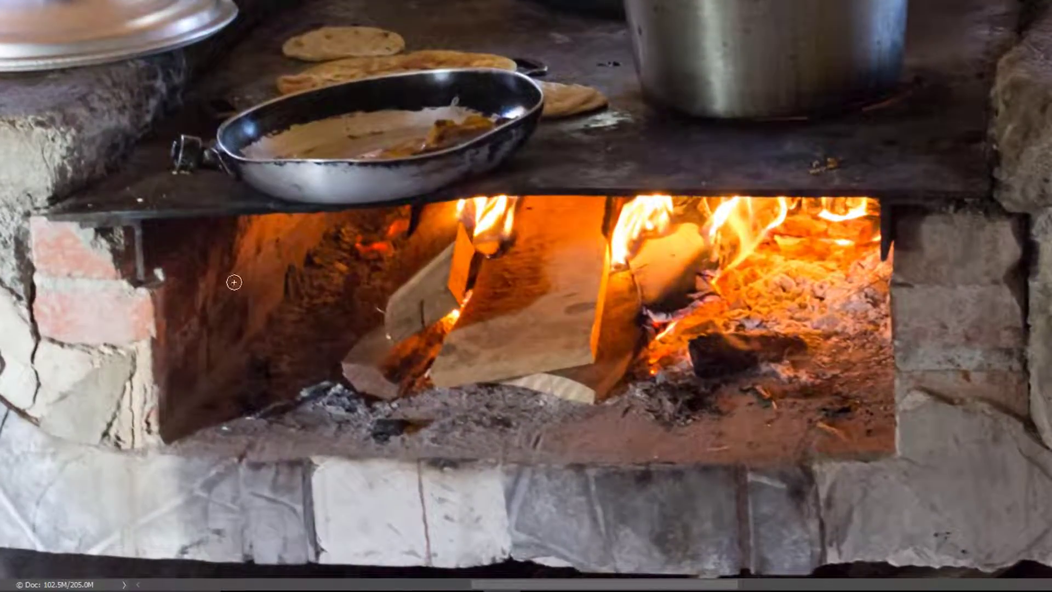
mouse_move(234, 282)
left_mouse_down()
mouse_move(201, 295)
mouse_move(203, 353)
mouse_move(630, 360)
mouse_move(779, 375)
mouse_move(800, 404)
mouse_move(833, 410)
mouse_move(833, 261)
mouse_move(647, 253)
mouse_move(594, 227)
mouse_move(544, 225)
mouse_move(253, 221)
left_mouse_up()
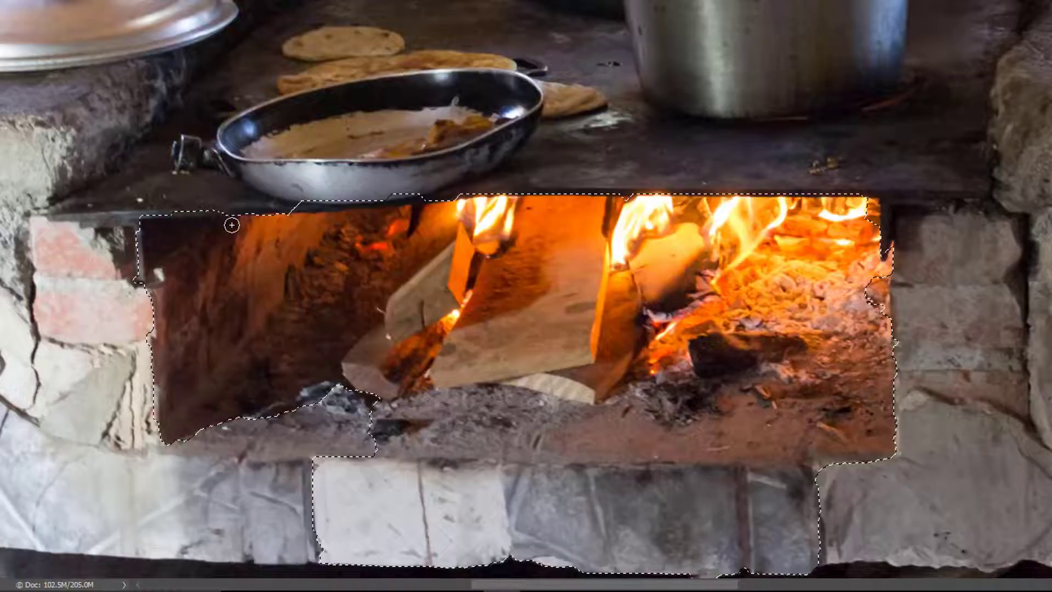
Step: Extend the selection over the firebox's ash ledge and subtract the stone blocks beneath the opening
left_click_drag(495, 298, 496, 237)
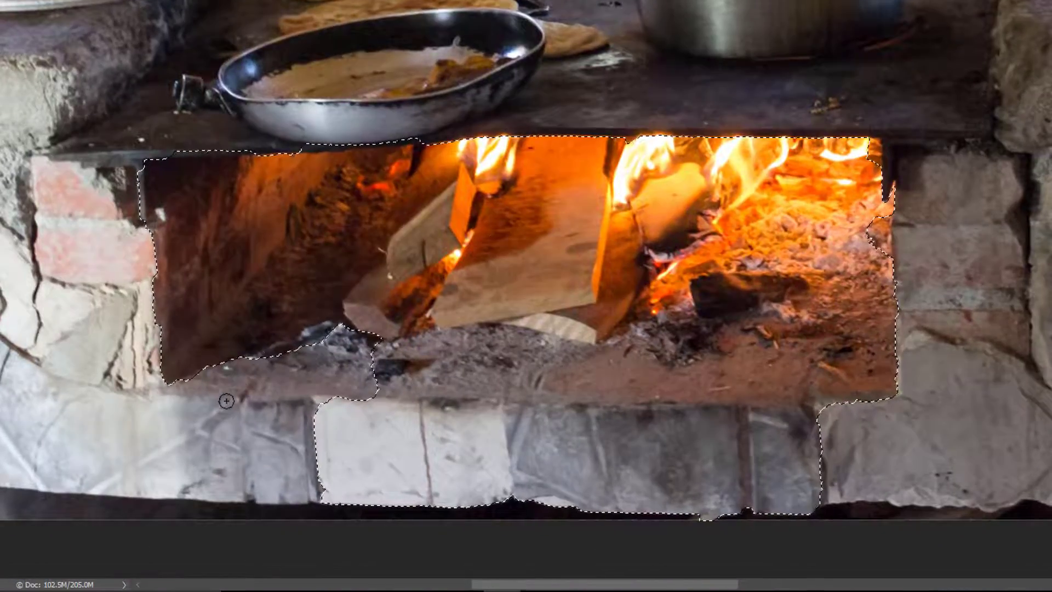
mouse_move(471, 433)
left_mouse_down()
mouse_move(238, 453)
mouse_move(166, 446)
mouse_move(778, 453)
mouse_move(846, 466)
left_mouse_up()
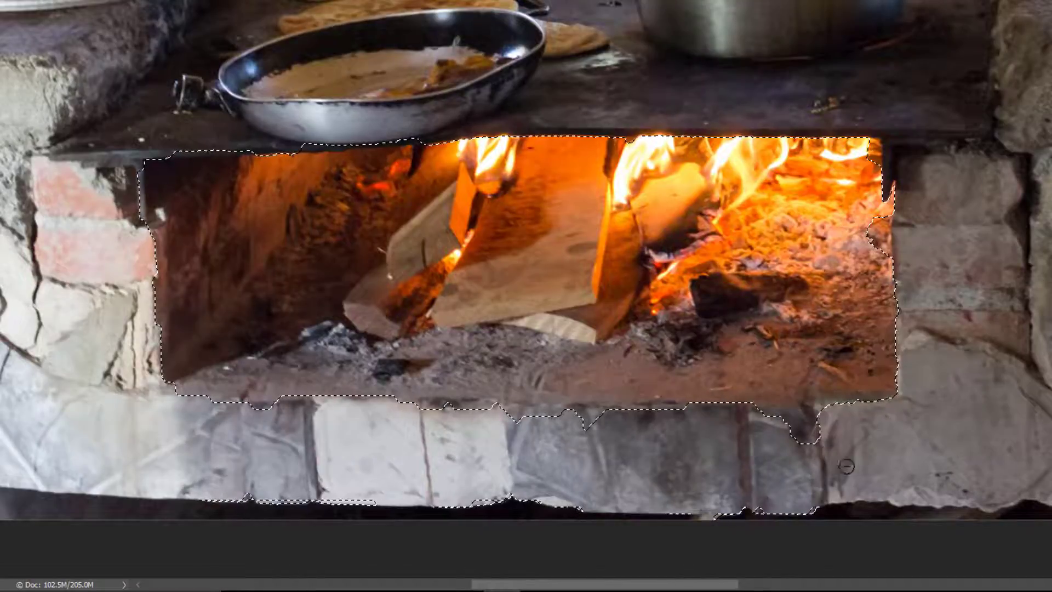
mouse_move(759, 511)
left_mouse_down()
mouse_move(323, 502)
mouse_move(488, 501)
left_mouse_up()
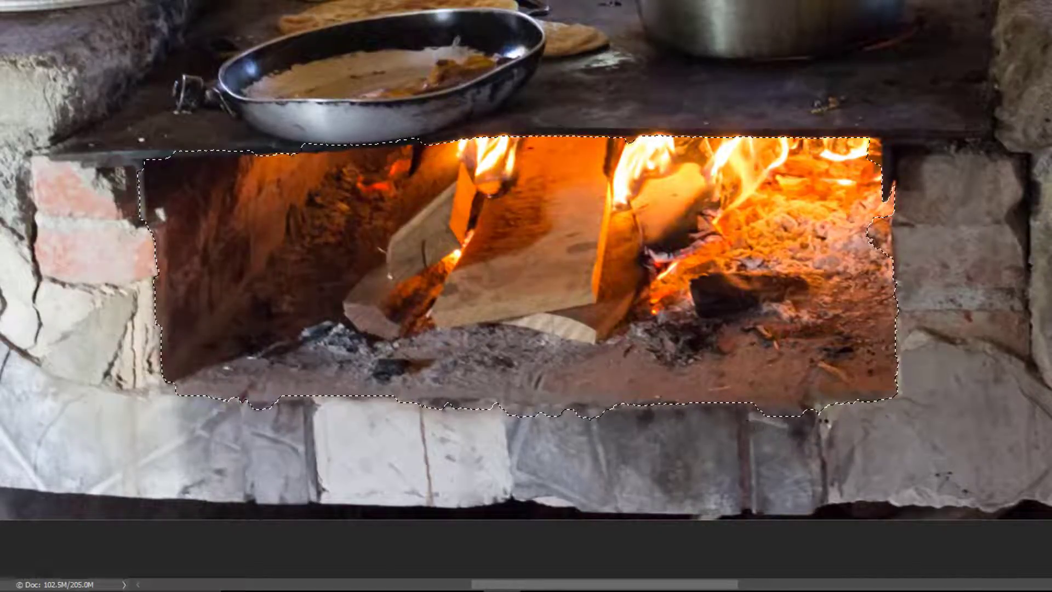
left_click_drag(824, 420, 787, 419)
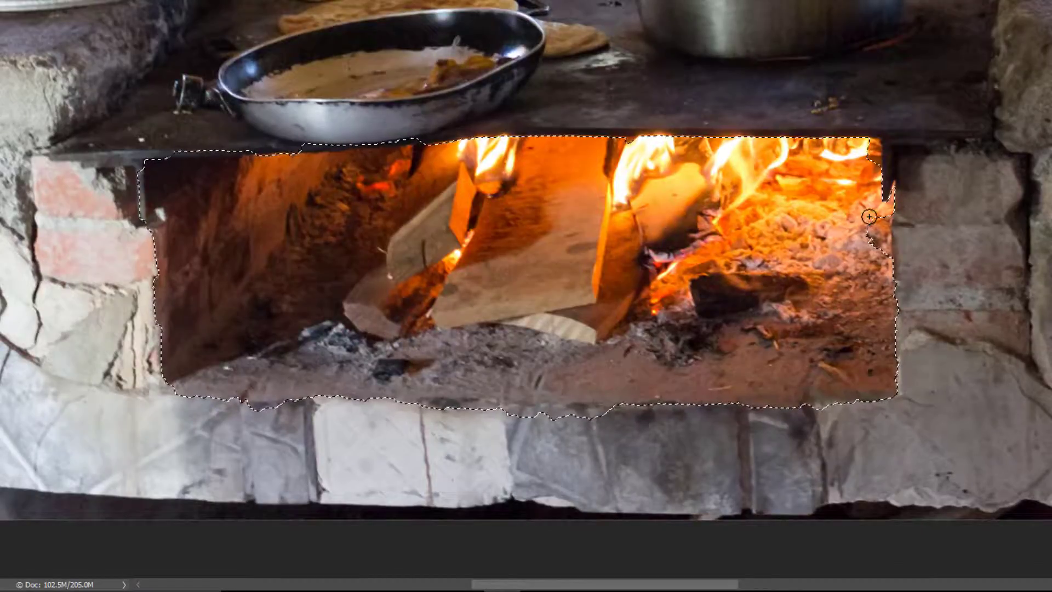
Step: Add the missed embers at the firebox's right edge and upper corner, and trim the selection off the frying pan's base and the metal plate
left_click_drag(869, 215, 879, 245)
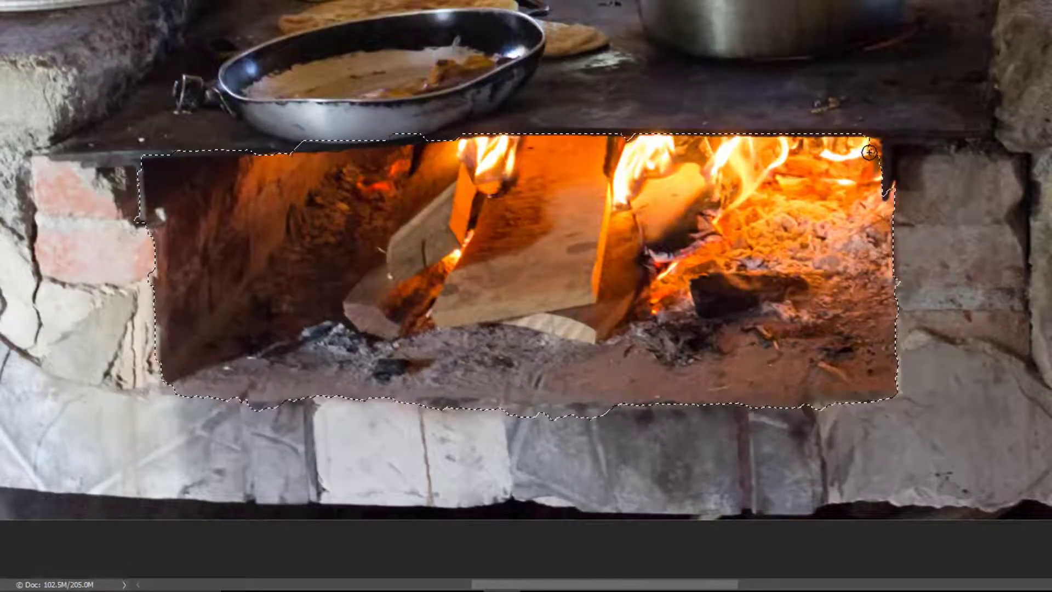
left_click_drag(872, 160, 867, 148)
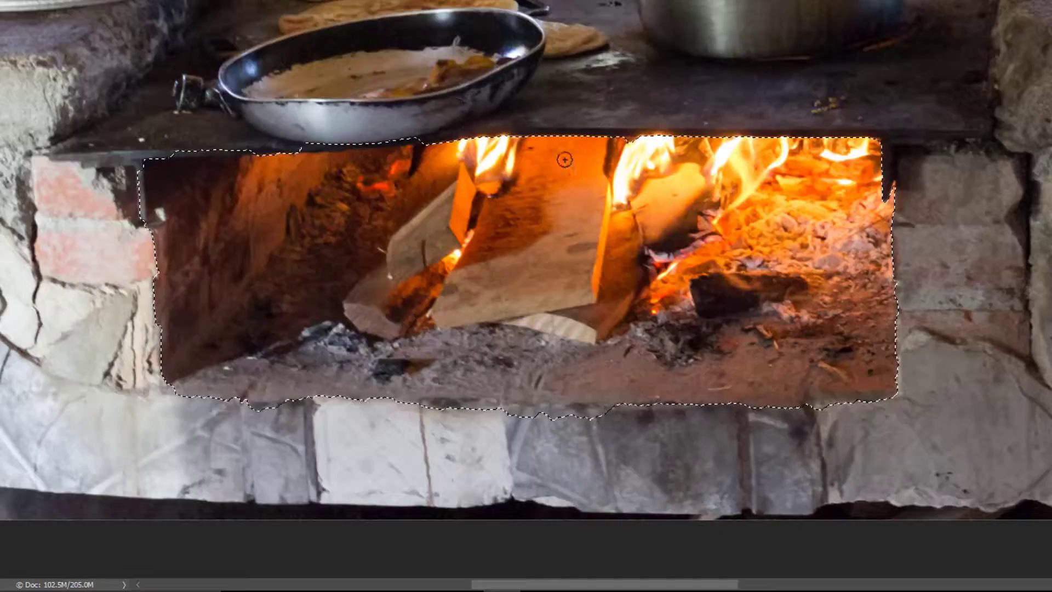
left_click(298, 141, "alt")
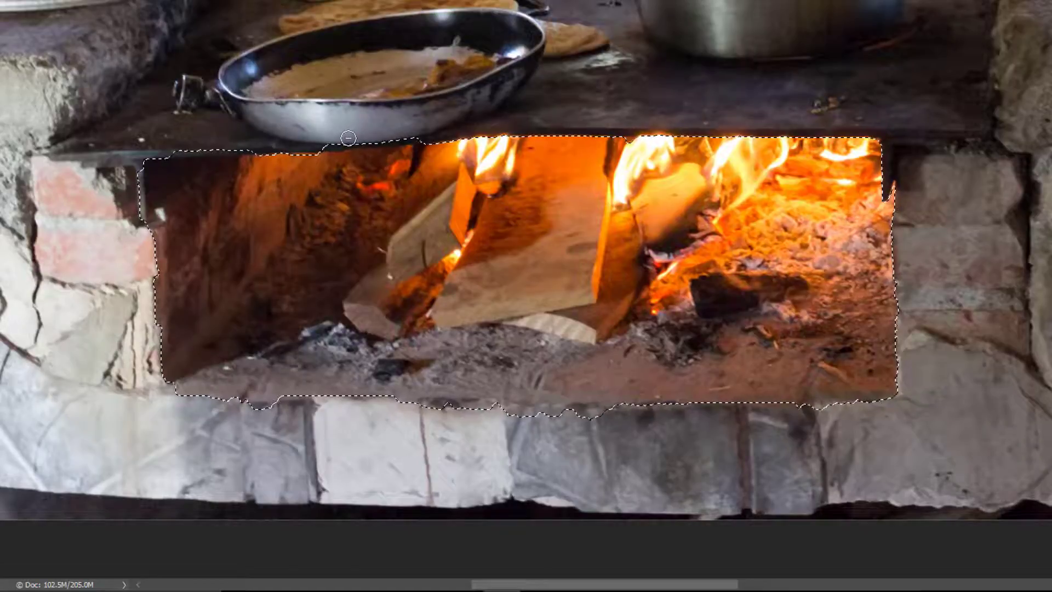
left_click(403, 135, "alt")
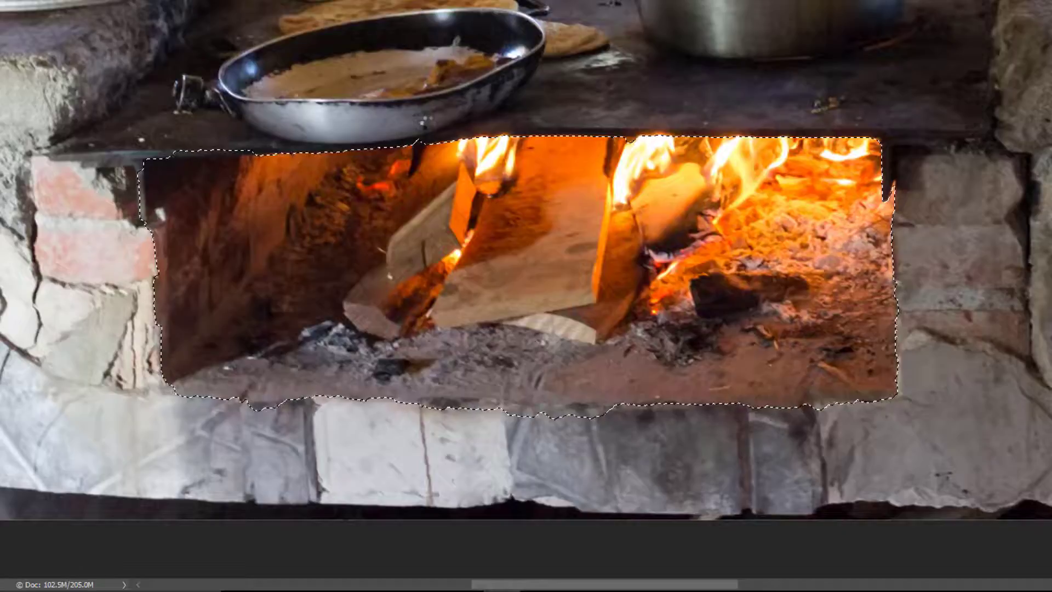
left_click(419, 137, "alt")
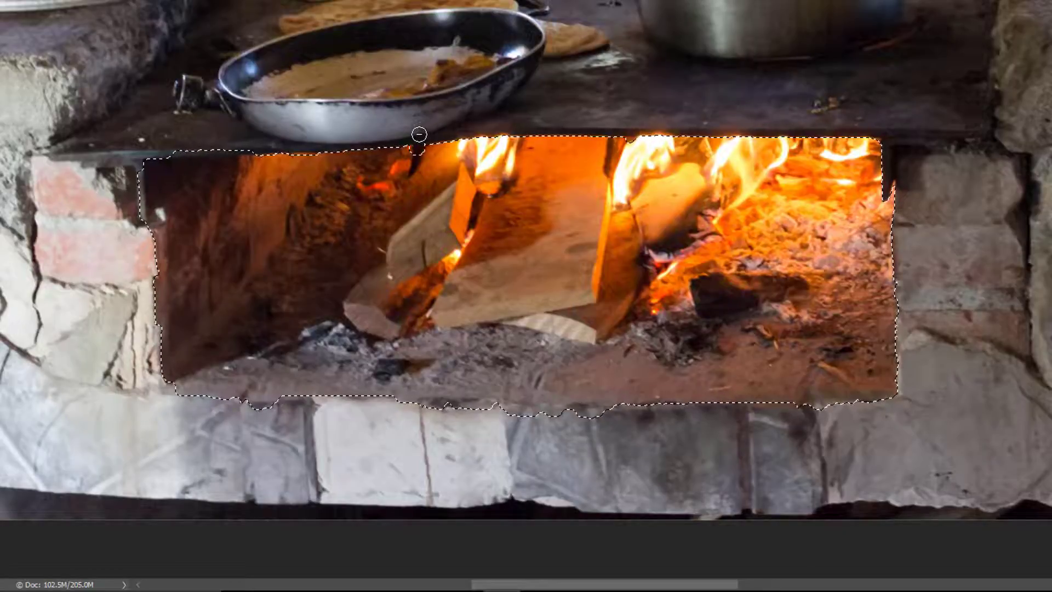
left_click(425, 148)
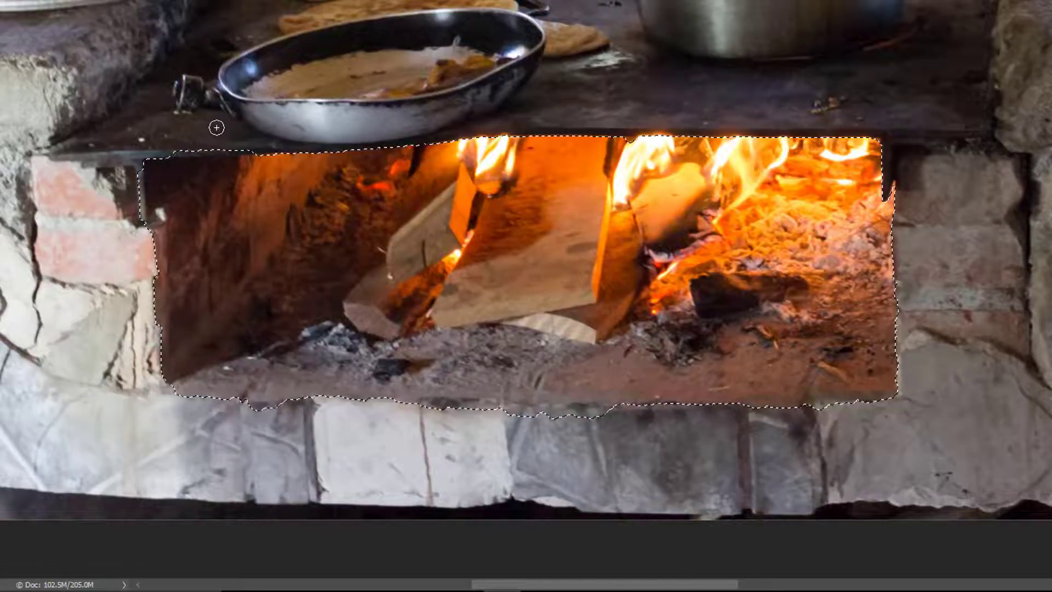
left_click_drag(199, 144, 176, 145)
left_click(169, 148)
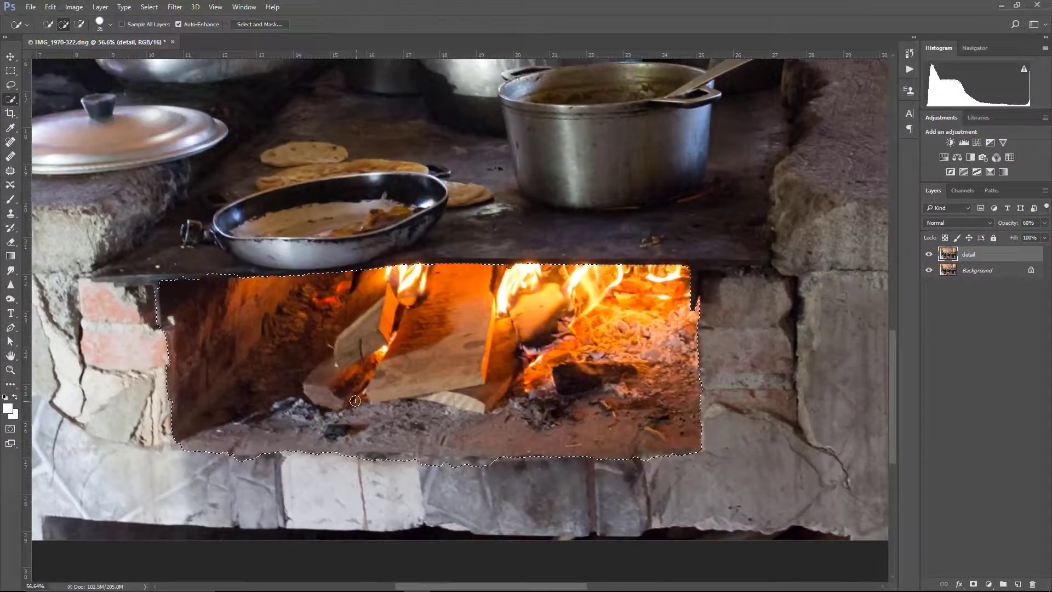
Step: Subtract the bumps that spill onto the metal plate at the firebox's upper-left edge from the selection with the Lasso tool
key("l")
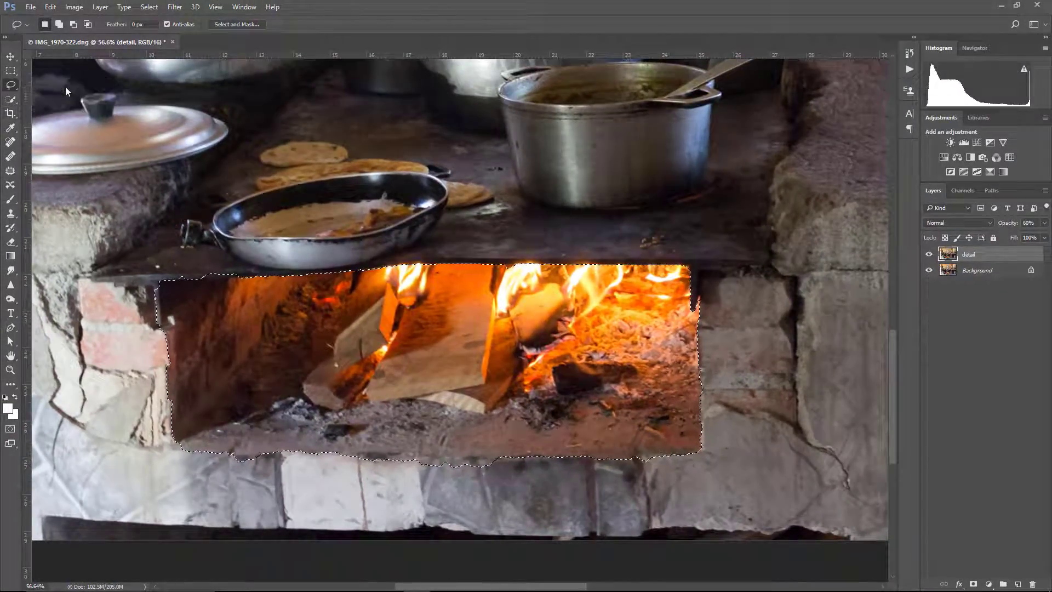
key("z")
left_click_drag(198, 290, 296, 283)
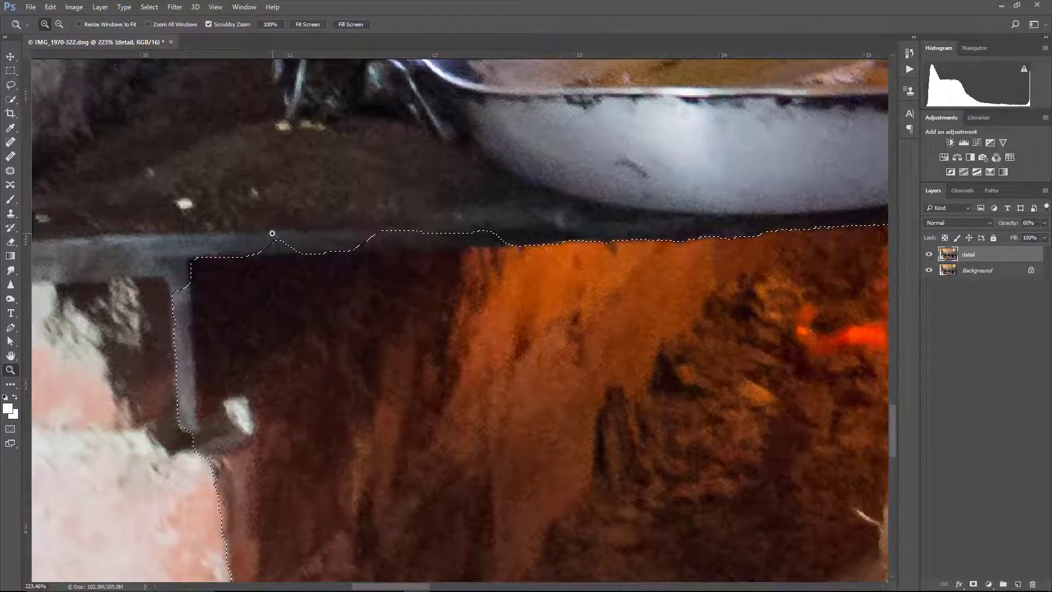
key("l")
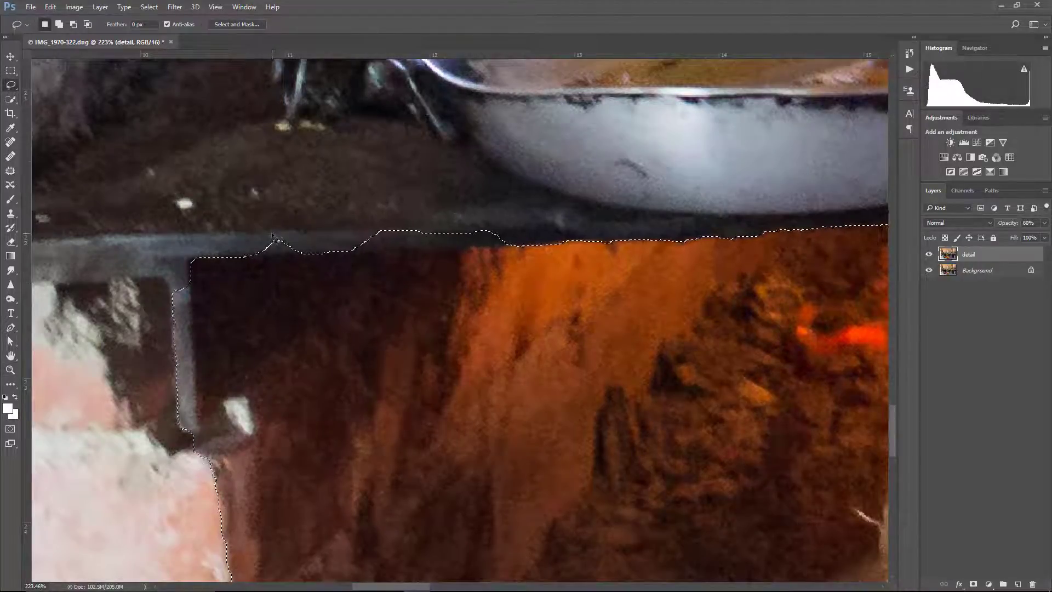
key("alt")
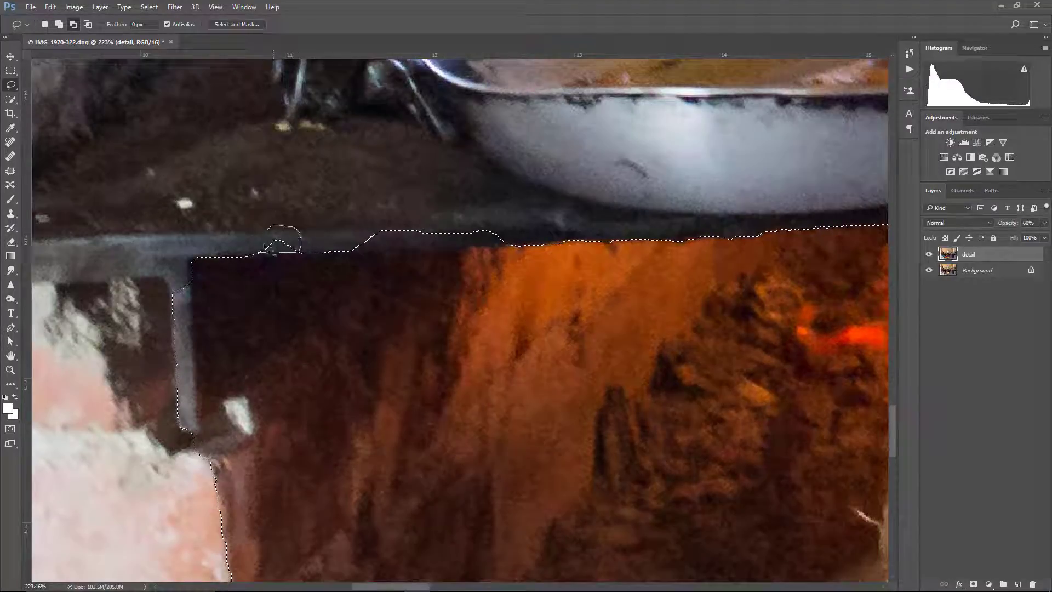
left_click_drag(262, 257, 263, 255)
left_click_drag(355, 250, 520, 250)
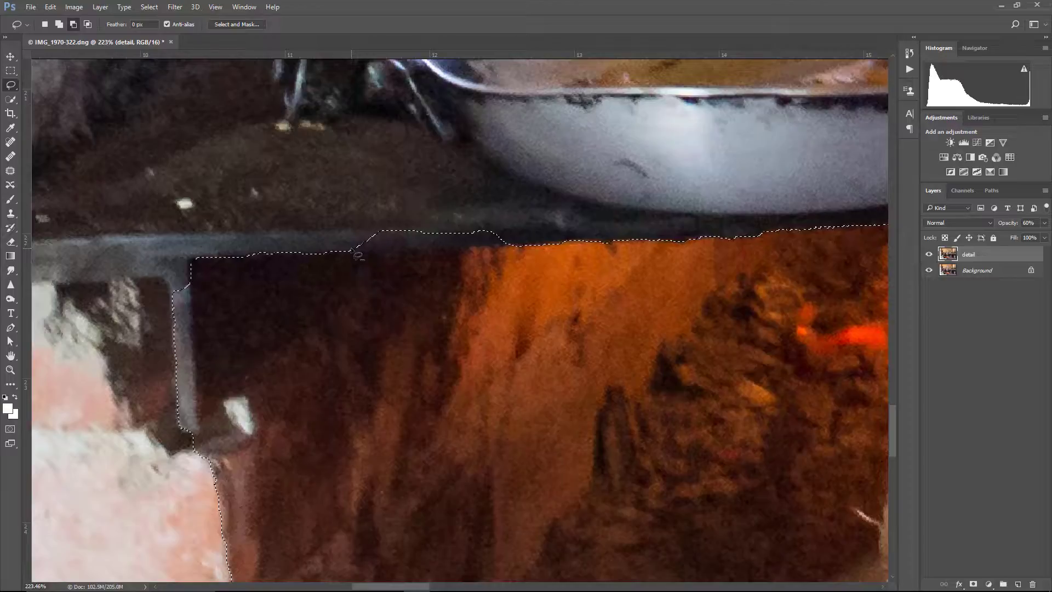
mouse_move(351, 248)
left_mouse_down()
mouse_move(491, 250)
mouse_move(510, 234)
mouse_move(422, 222)
mouse_move(354, 241)
mouse_move(364, 255)
left_mouse_up()
left_click_drag(485, 264, 399, 250)
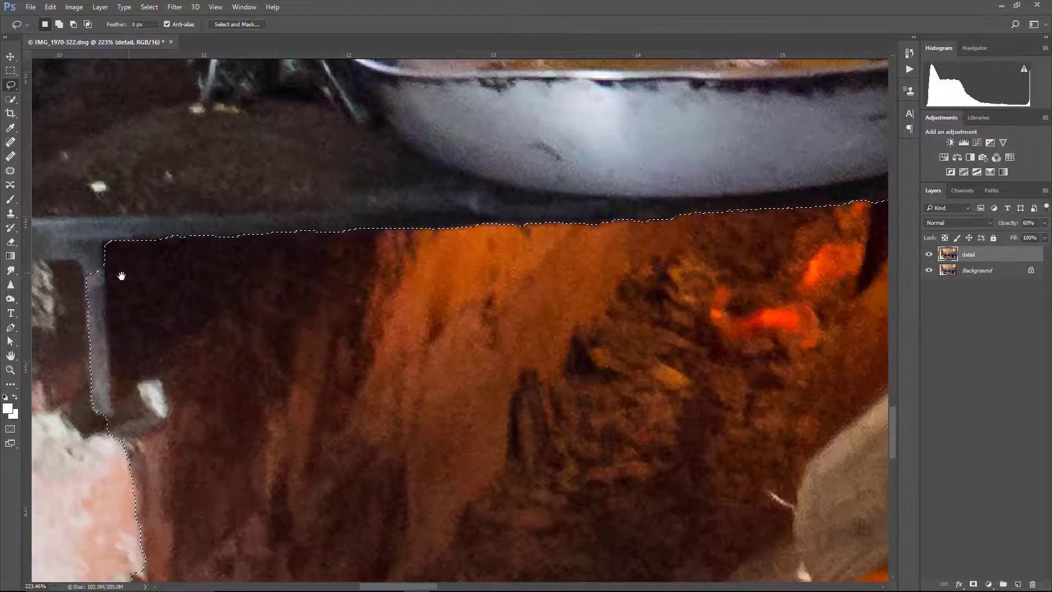
Step: Add the missed notch beside the central flames, along the firebox's upper edge, to the selection
left_click_drag(676, 298, 164, 291)
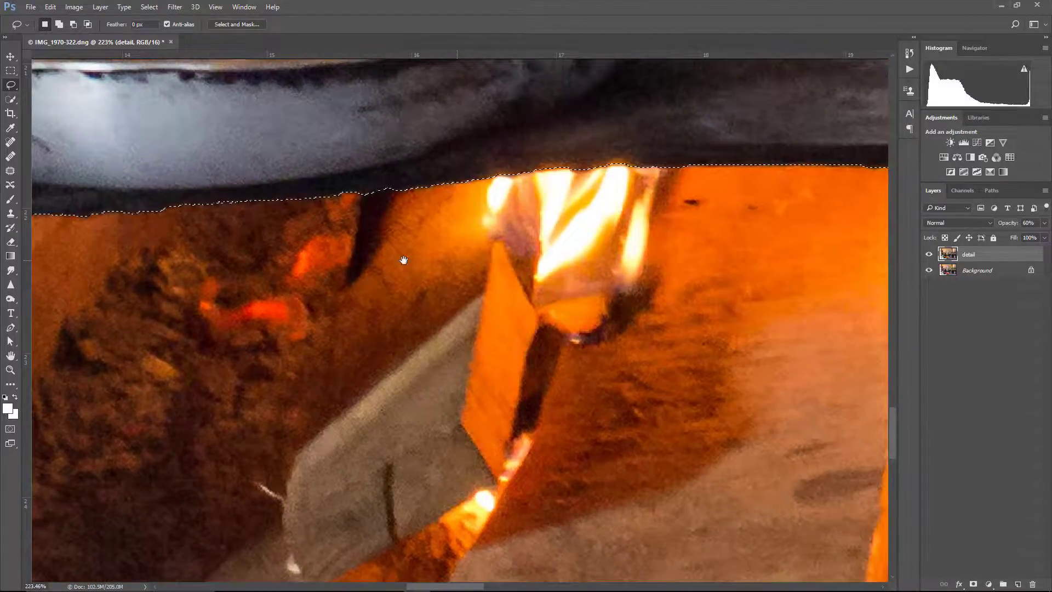
mouse_move(404, 260)
left_mouse_down()
mouse_move(264, 203)
mouse_move(155, 219)
mouse_move(114, 239)
left_mouse_up()
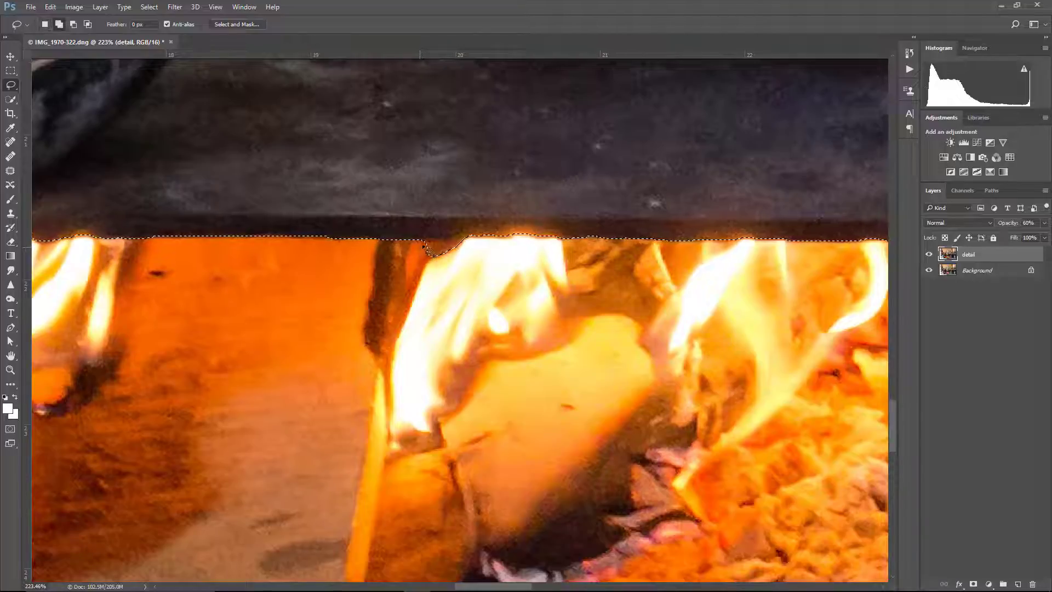
left_click_drag(425, 241, 432, 244, "shift")
mouse_move(458, 241)
left_mouse_down()
mouse_move(469, 252)
mouse_move(439, 261)
mouse_move(424, 245)
left_mouse_up()
Step: Add the firebox's upper-right corner and the glowing tip beside the hanging metal tab to the selection
left_click_drag(676, 276, 136, 254)
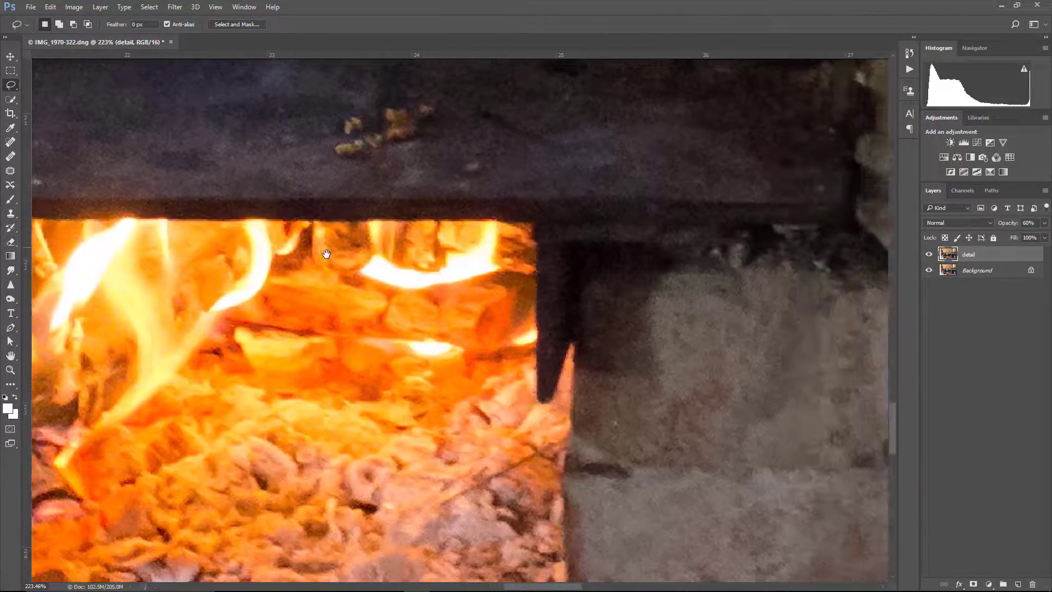
left_click_drag(326, 253, 242, 254)
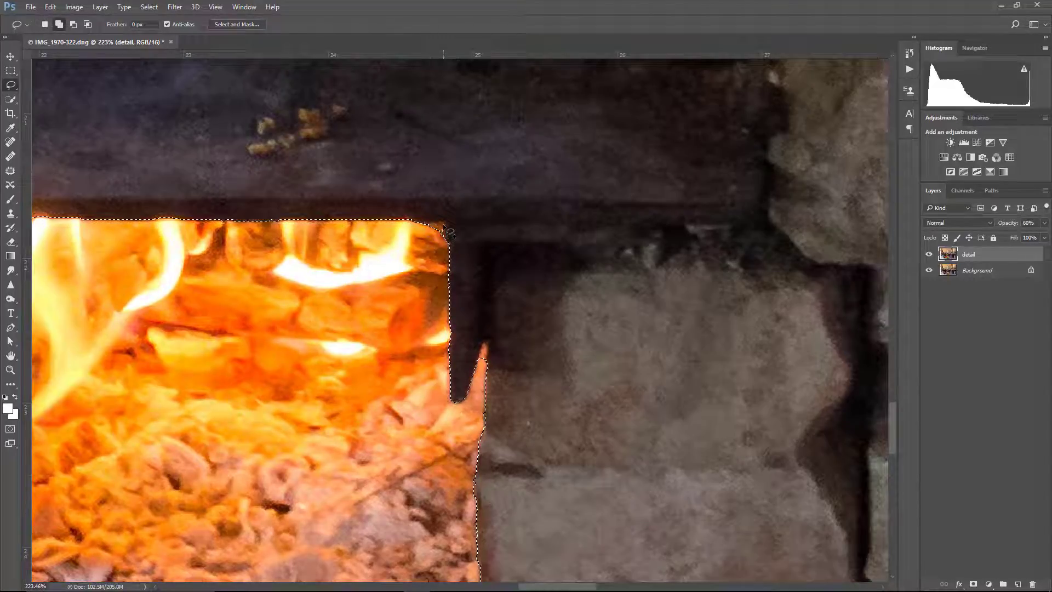
mouse_move(445, 230)
left_mouse_down()
mouse_move(419, 228)
mouse_move(449, 241)
left_mouse_up()
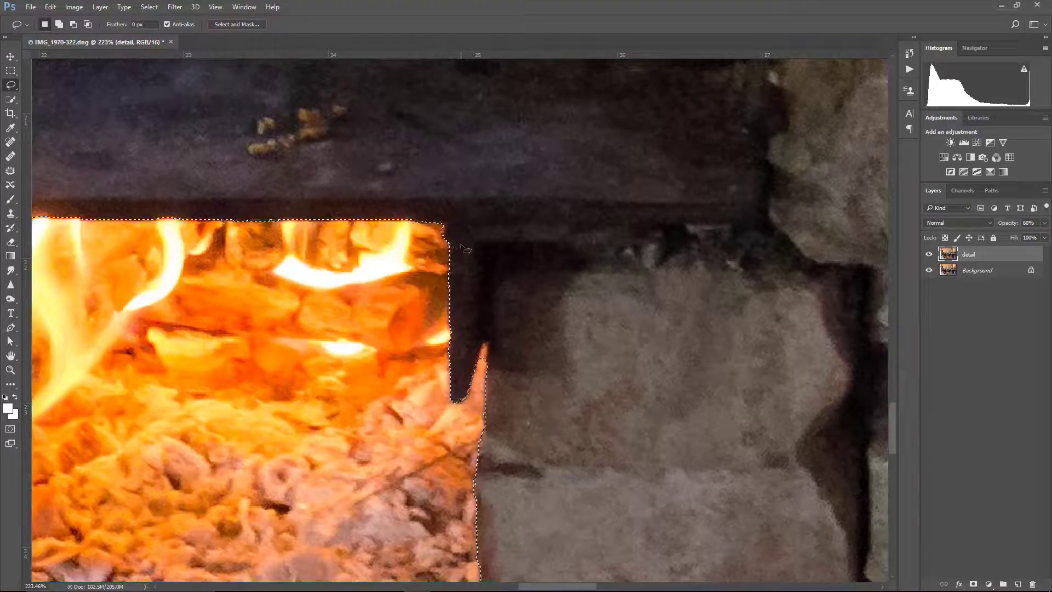
left_click_drag(535, 336, 528, 281)
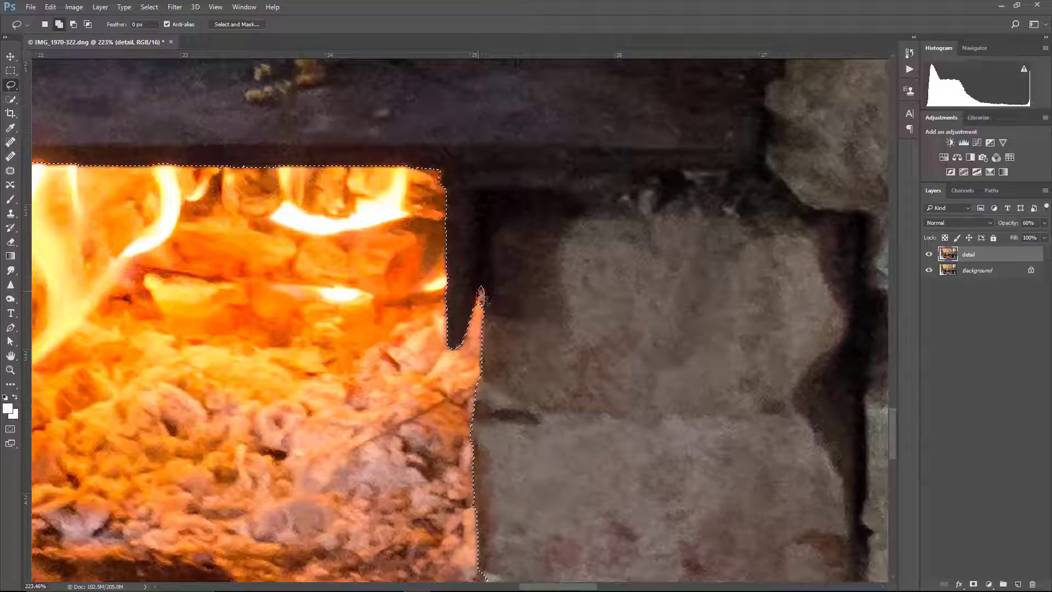
mouse_move(481, 297)
left_mouse_down()
mouse_move(481, 310)
mouse_move(483, 301)
left_mouse_up()
key("space")
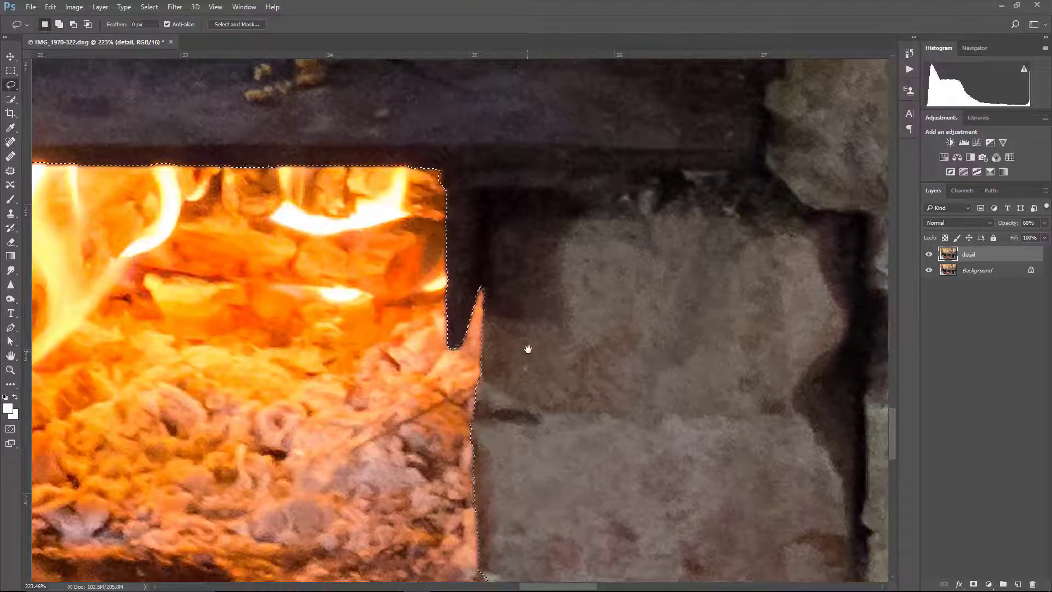
Step: Check the selection outline along the firebox's right side and lower edge, and view the opening within the whole stove
left_click_drag(514, 410, 537, 197)
left_click_drag(516, 156, 518, 96)
mouse_move(465, 459)
left_mouse_down()
mouse_move(467, 307)
mouse_move(515, 255)
left_mouse_up()
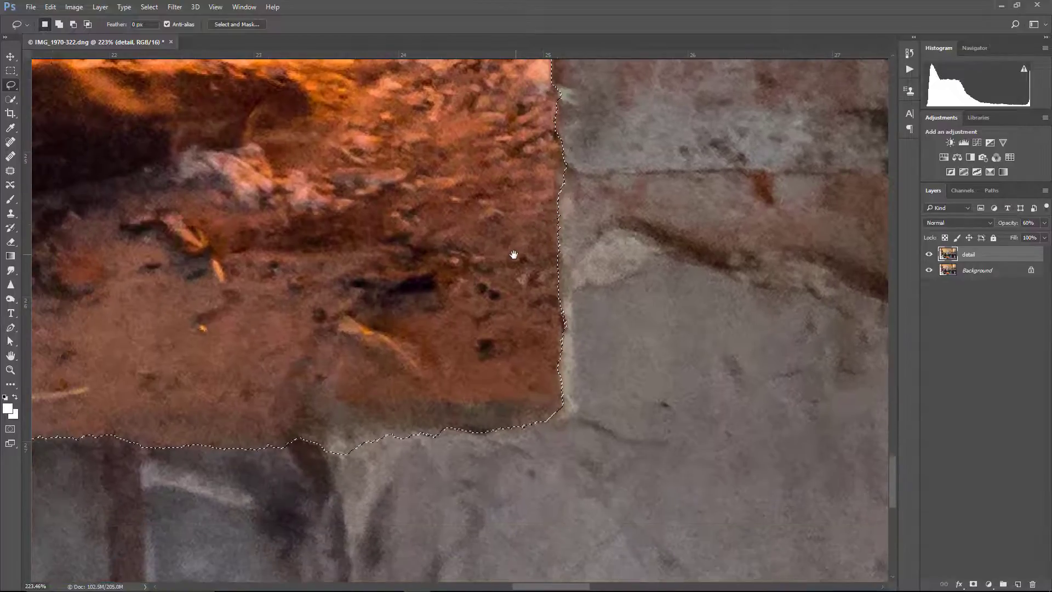
left_click_drag(384, 282, 617, 256)
key("z")
left_click_drag(484, 272, 381, 263)
key("space")
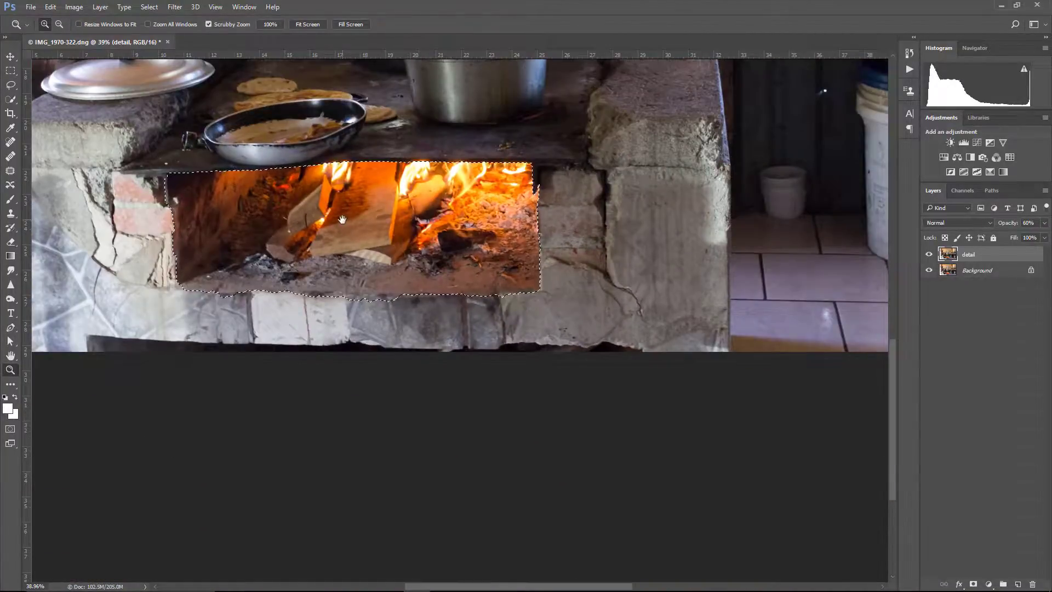
left_click_drag(354, 226, 395, 322)
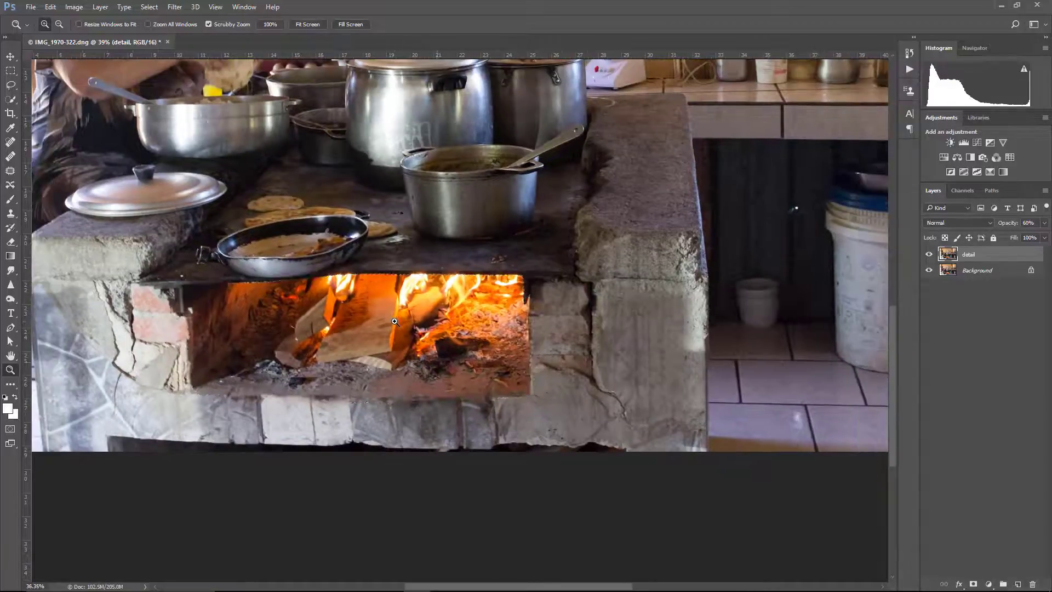
key("space")
left_click_drag(376, 277, 452, 374)
scroll(497, 402, "down", 10)
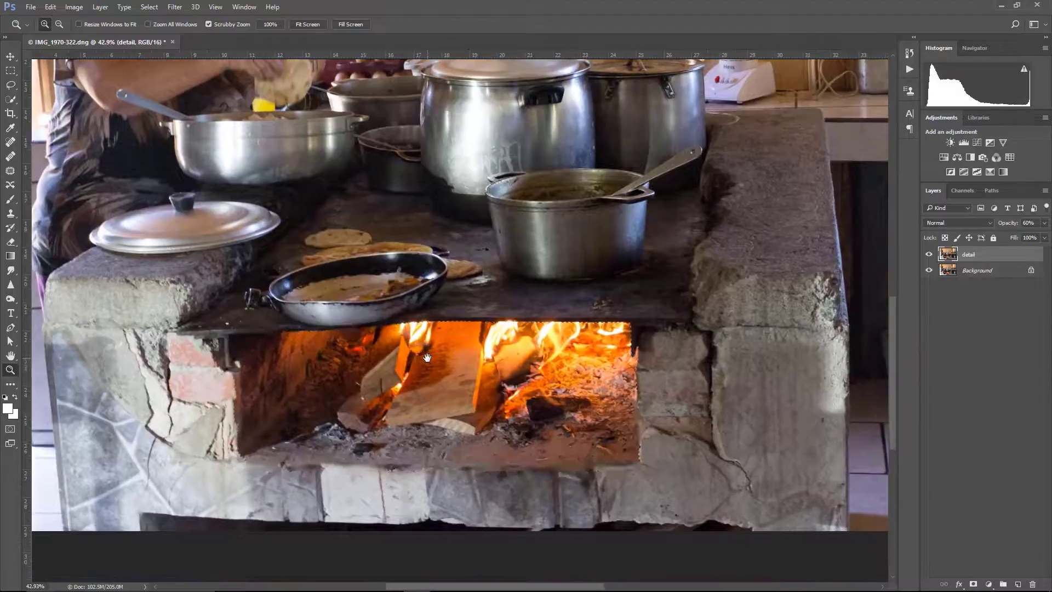
Step: Refine the firebox selection's edge in Select and Mask with radius 1 px, smooth 12, feather 2.0 px and contrast 3%
scroll(451, 377, "up", 5)
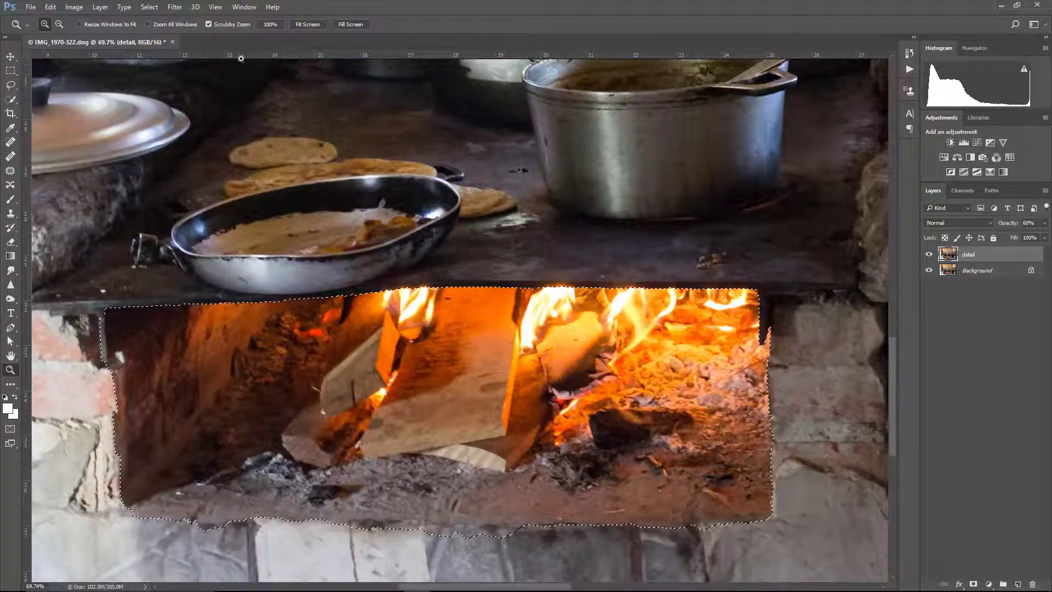
left_click(153, 7)
left_click(173, 137)
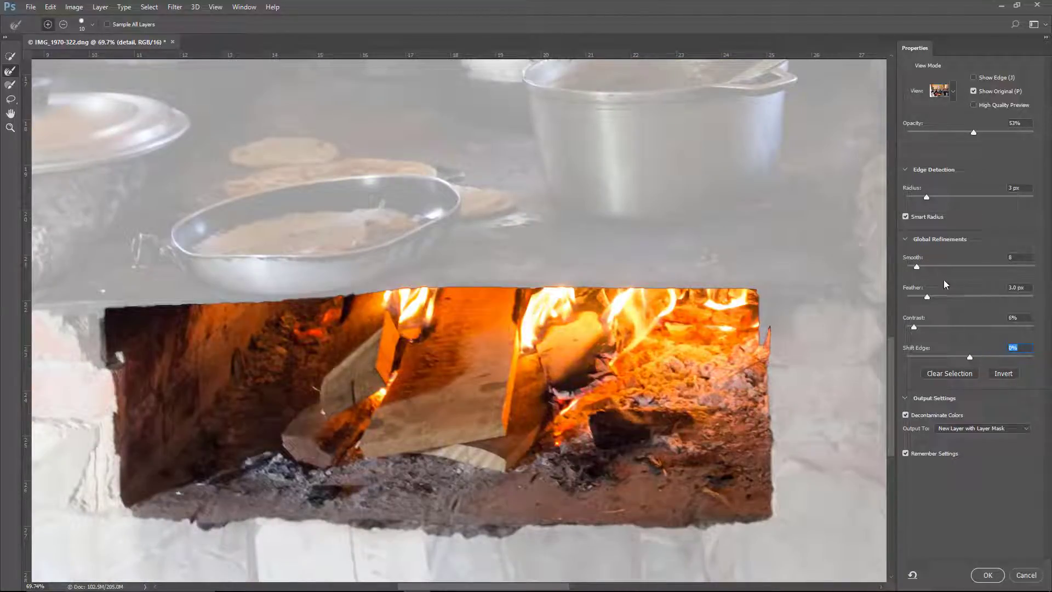
left_click(924, 196)
left_click_drag(913, 196, 912, 197)
left_click_drag(916, 268, 922, 296)
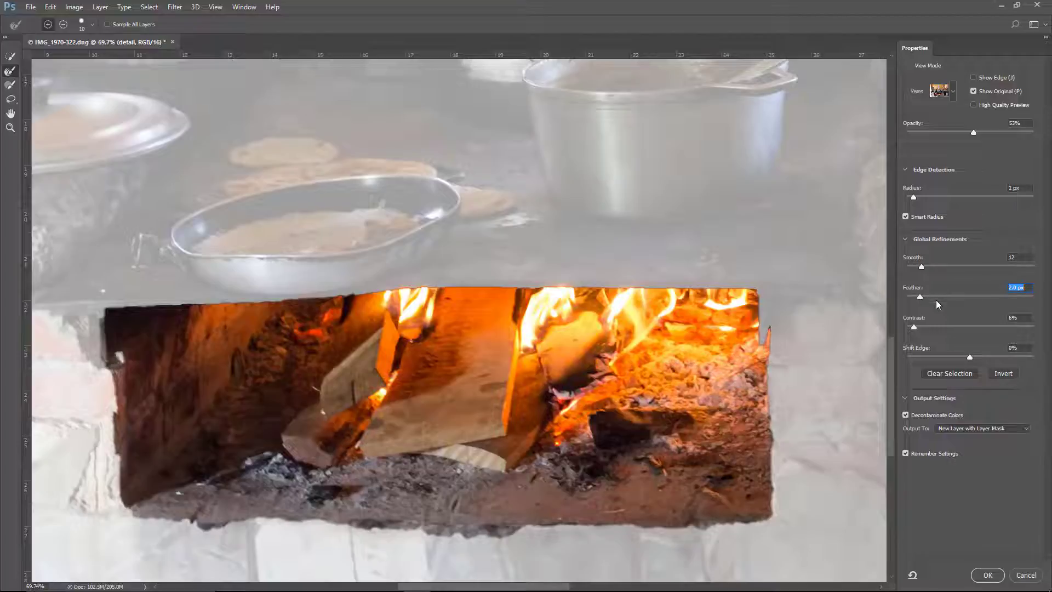
left_click(911, 327)
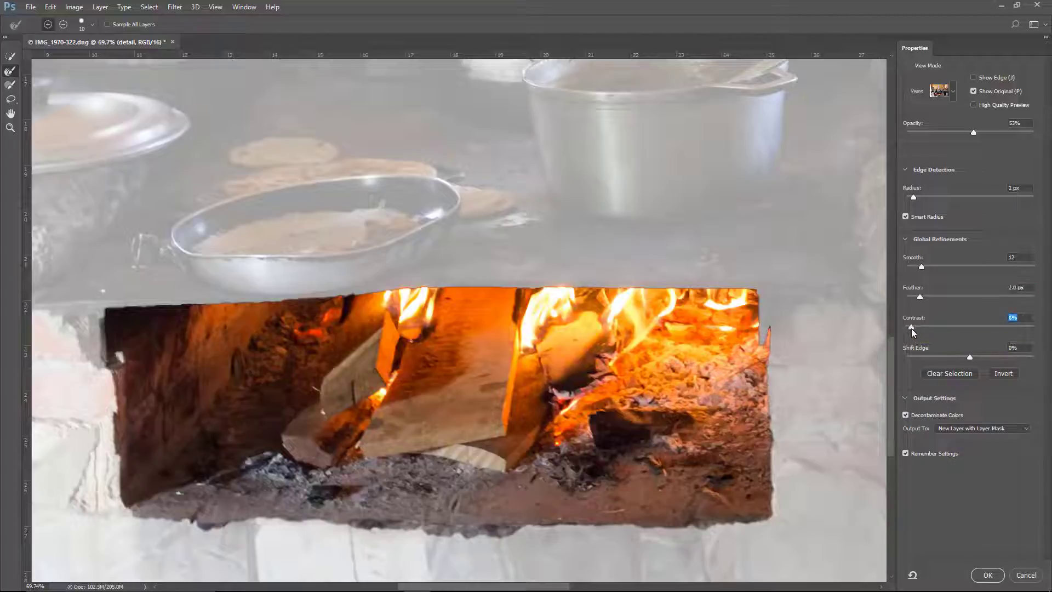
left_click_drag(912, 328, 911, 327)
Step: Turn off Decontaminate Colors and output the refined firebox edge as a selection
left_click(906, 416)
left_click(992, 428)
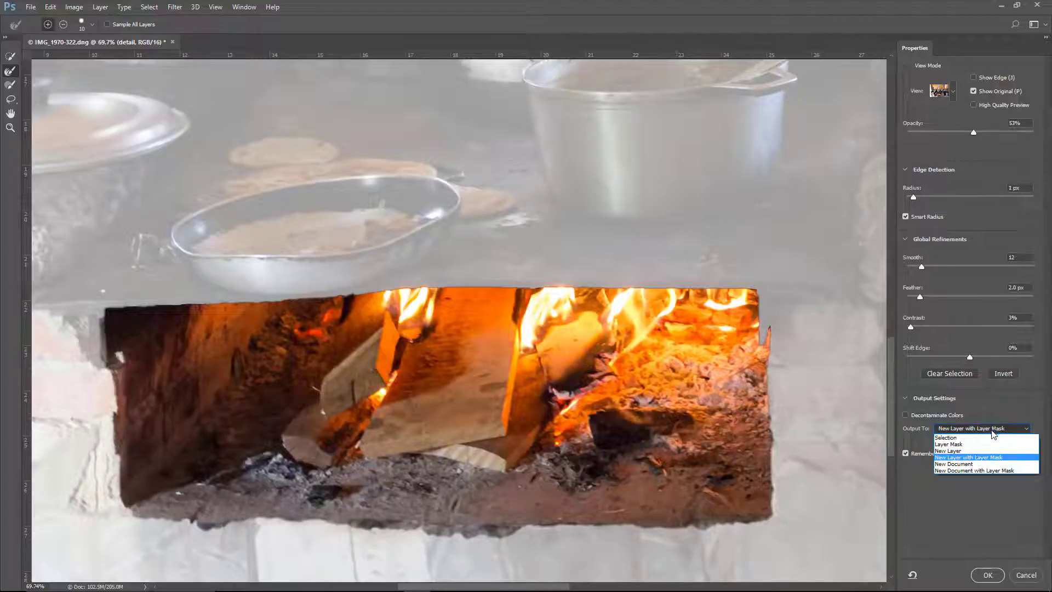
left_click(964, 438)
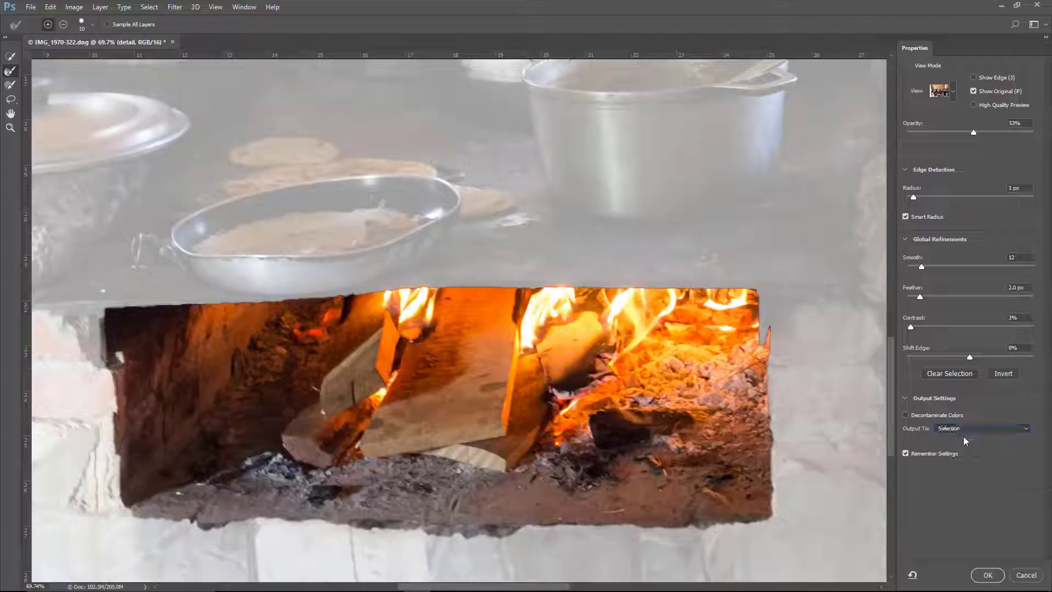
left_click(984, 576)
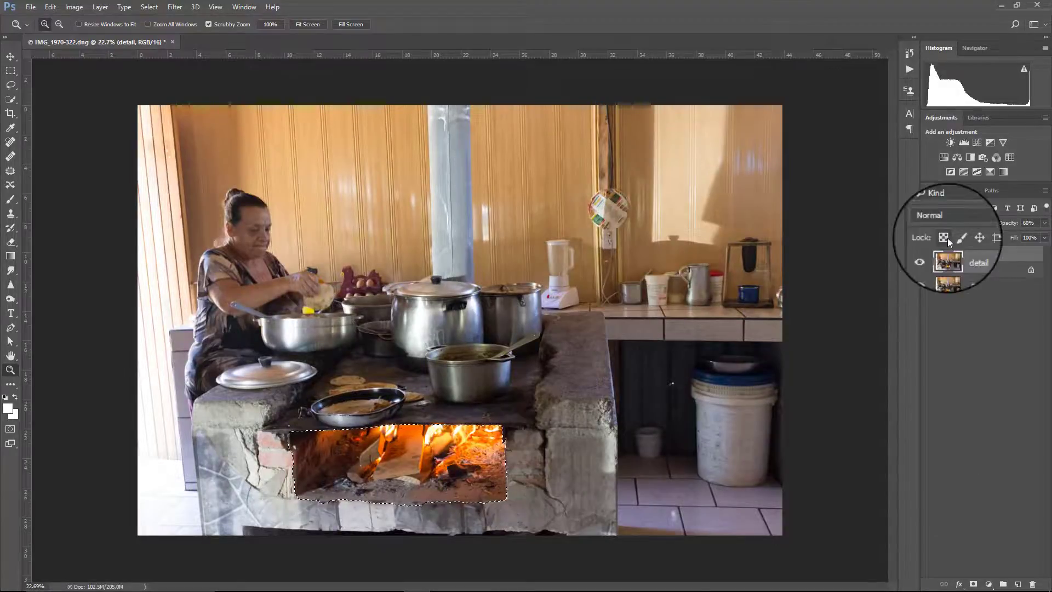
Step: Add a Black & White adjustment layer from the firebox selection and invert its mask so only the fire keeps its color
left_click(971, 159)
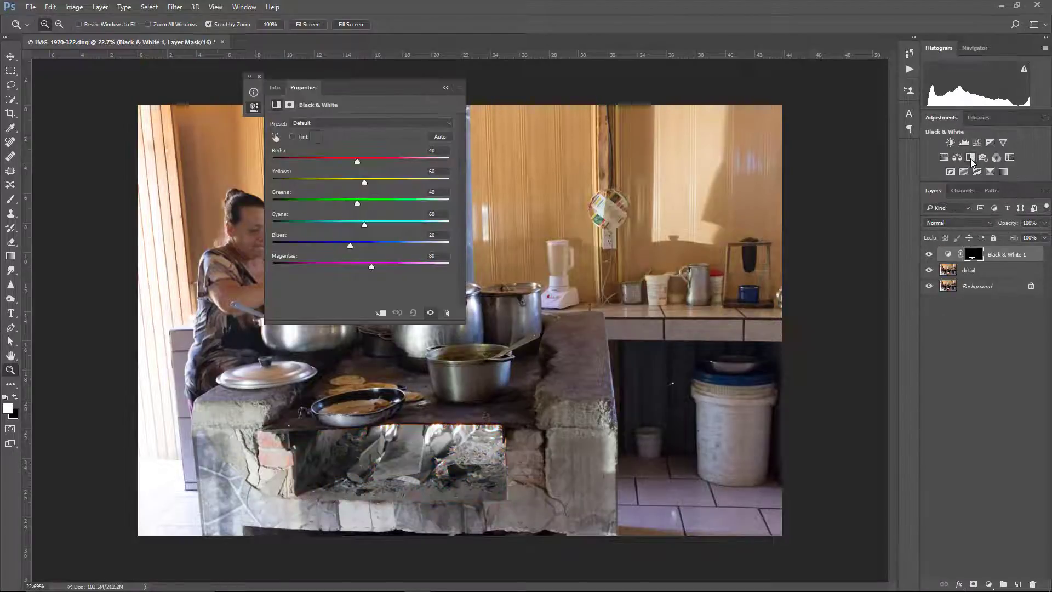
left_click(446, 88)
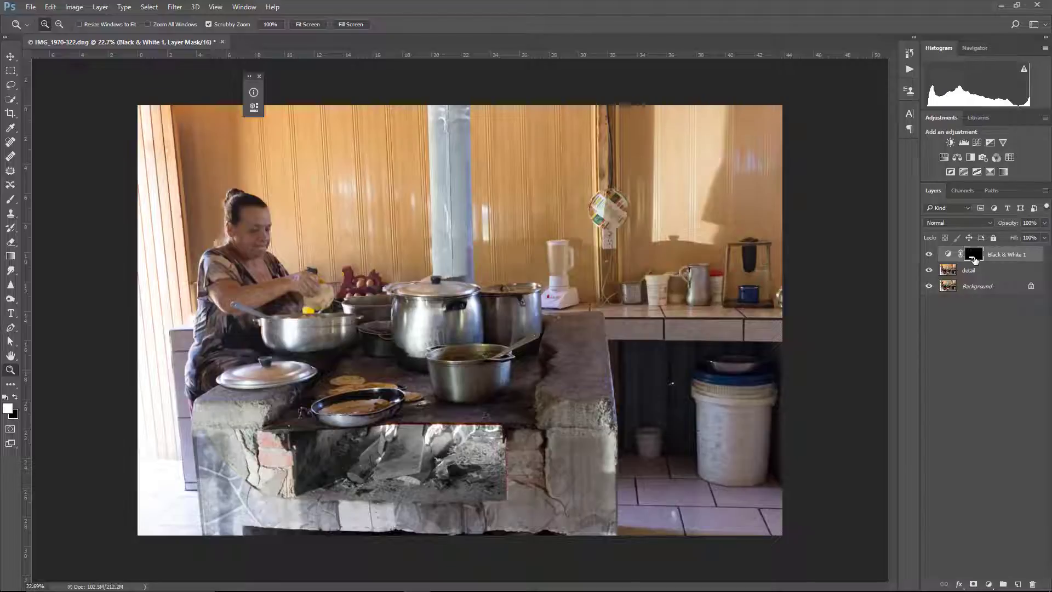
key("ctrl+i")
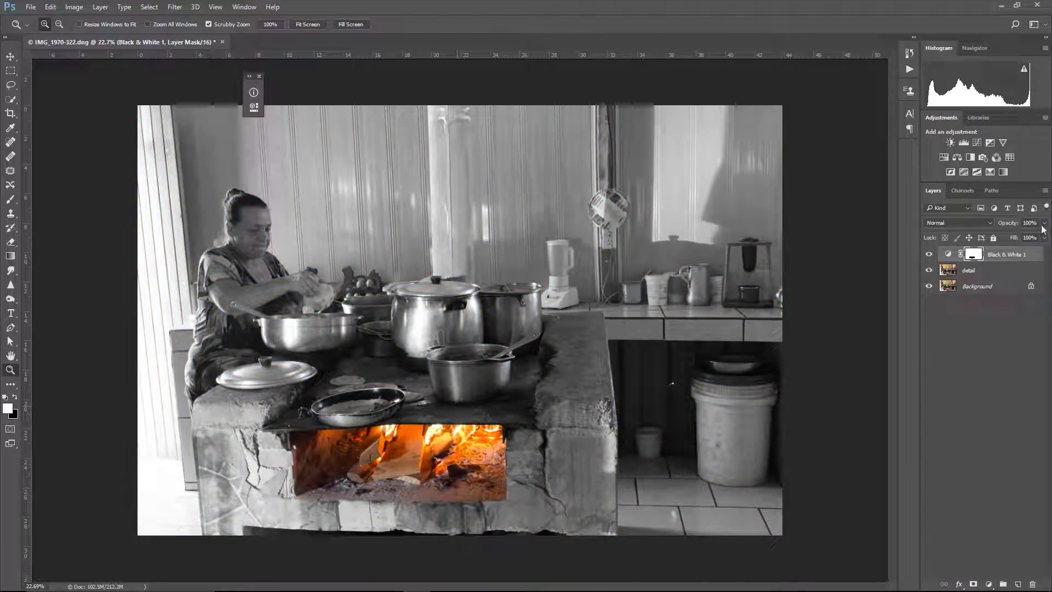
Step: Set the Black & White mix to reds -6, yellows 6, greens 12, cyans 48, blues -16 and magentas 28
left_click(948, 255)
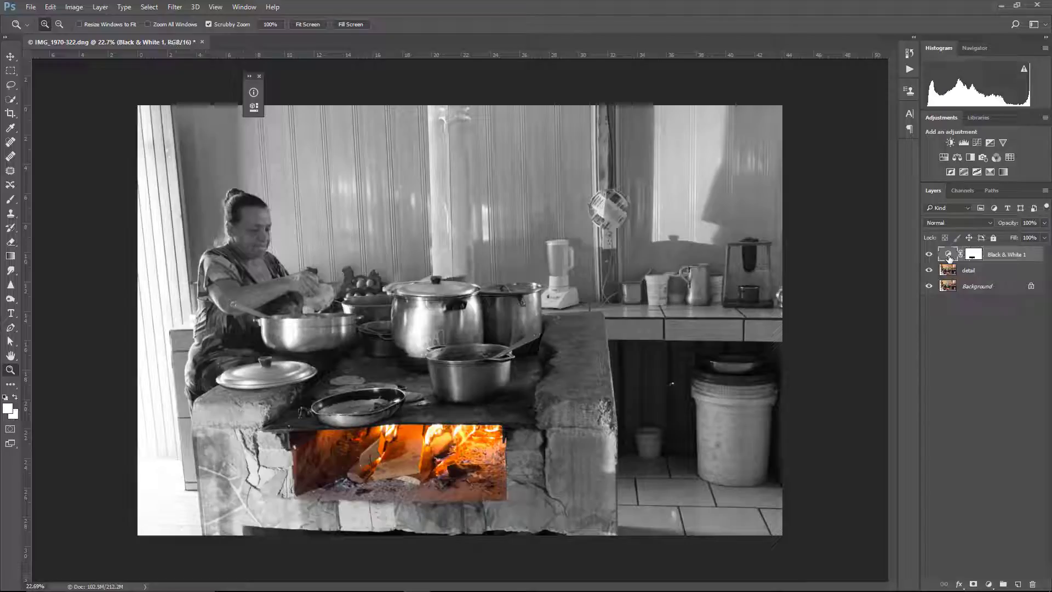
double_click(948, 255)
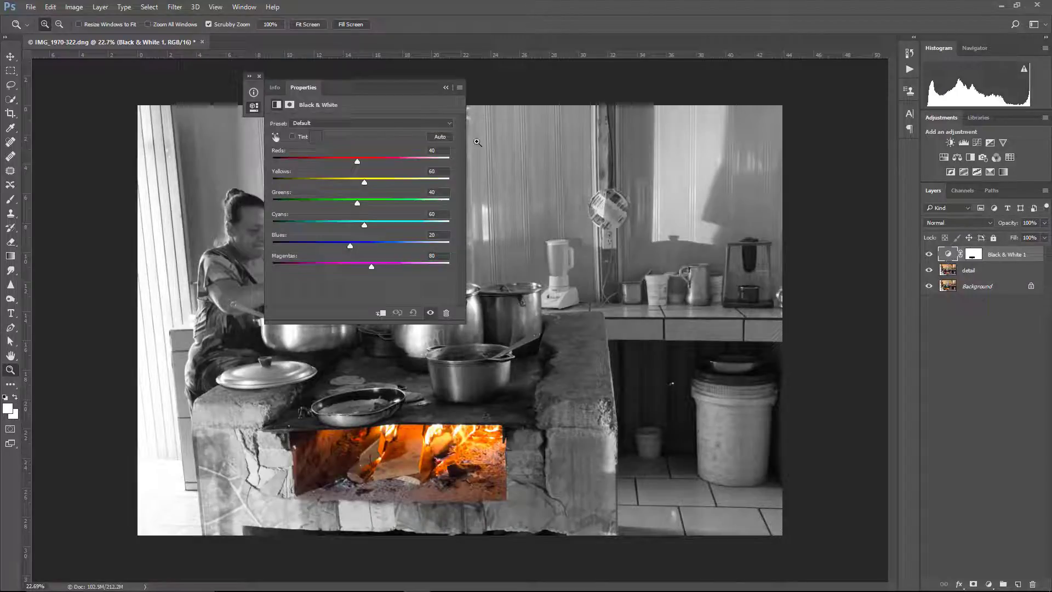
left_click_drag(377, 88, 743, 134)
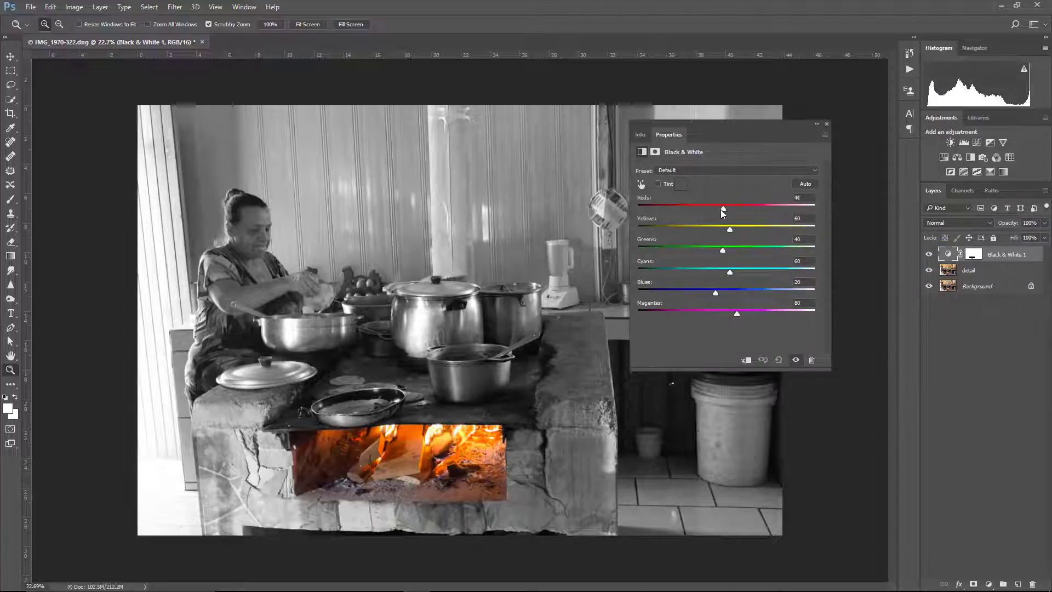
mouse_move(721, 209)
left_mouse_down()
mouse_move(690, 209)
mouse_move(726, 212)
mouse_move(706, 212)
left_mouse_up()
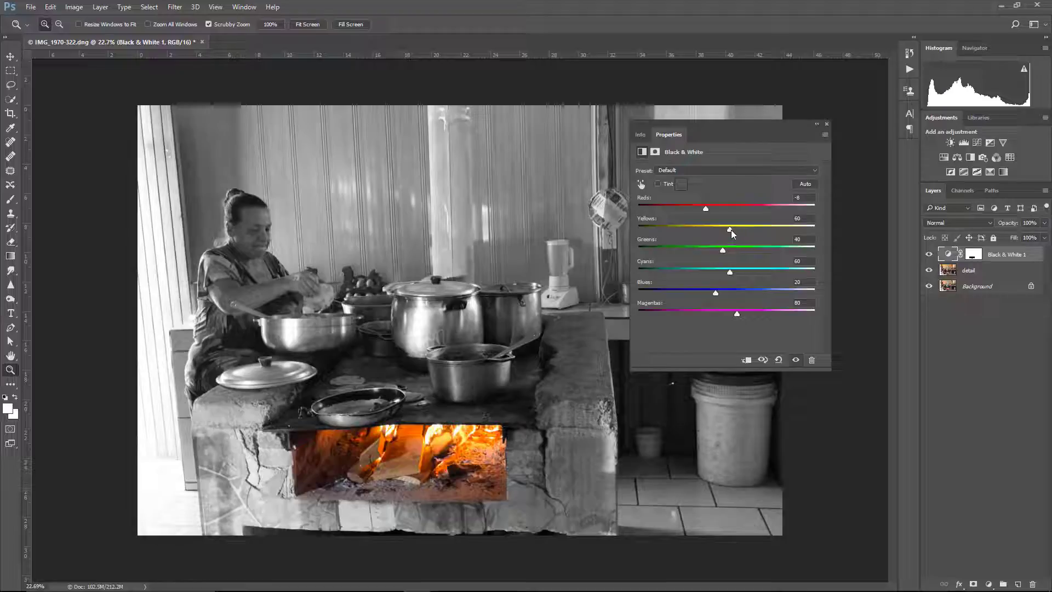
left_click_drag(731, 229, 712, 232)
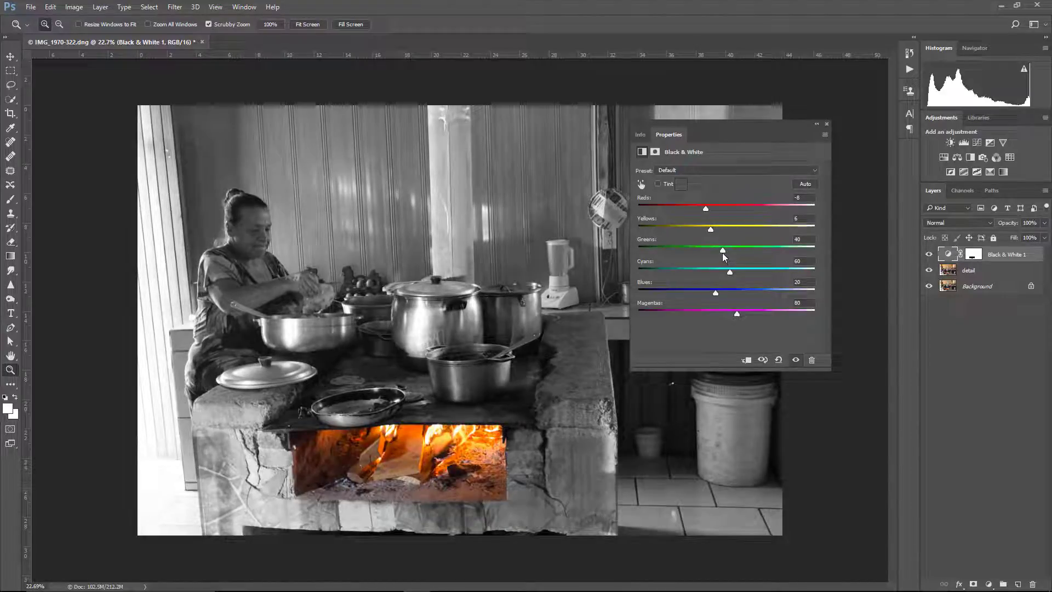
left_click_drag(739, 250, 704, 294)
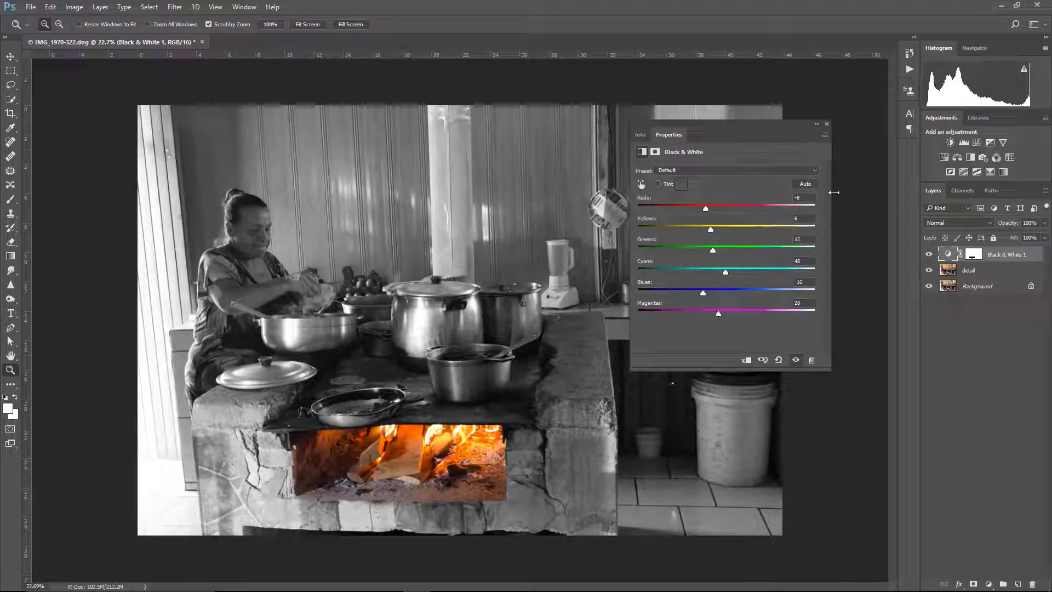
left_click(826, 126)
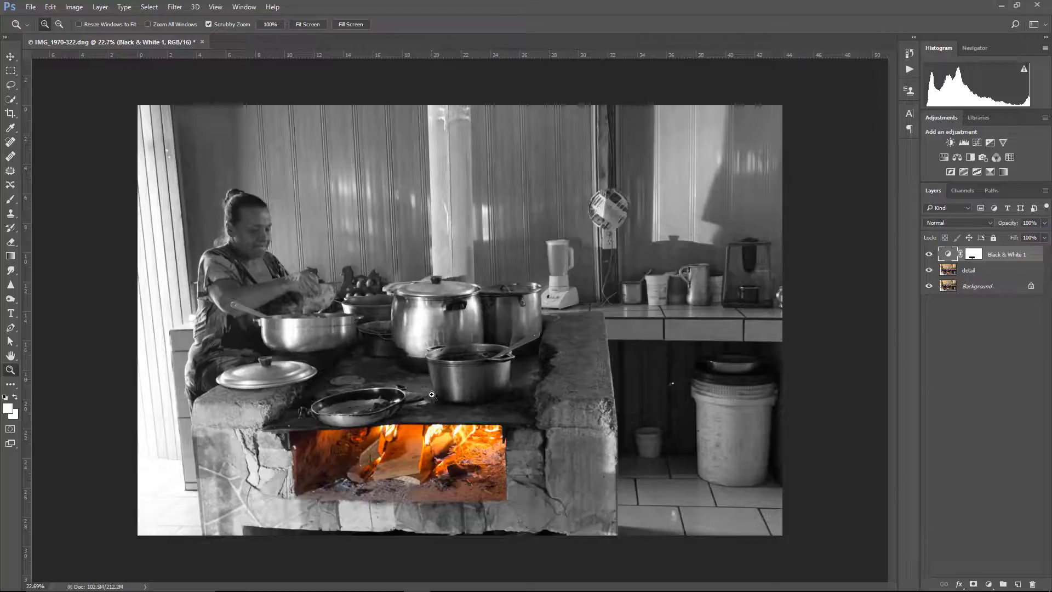
Step: Target the Black & White layer's mask with the Brush tool at the metal plate's edge above the central flames
left_click_drag(433, 393, 489, 440)
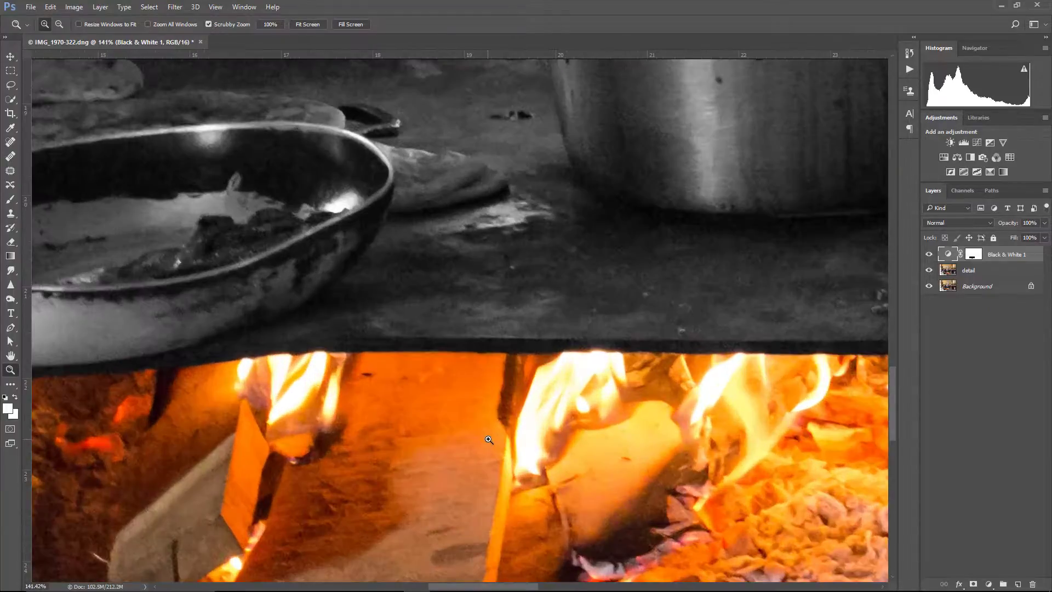
left_click_drag(614, 465, 501, 315)
mouse_move(690, 370)
left_mouse_down()
mouse_move(660, 367)
mouse_move(710, 361)
left_mouse_up()
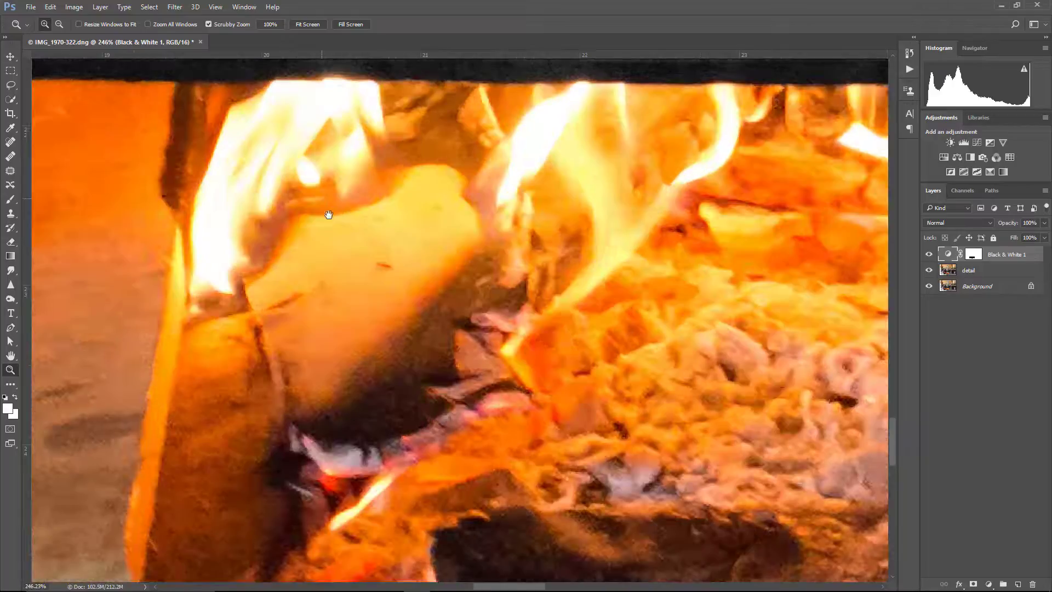
left_click_drag(329, 215, 361, 249)
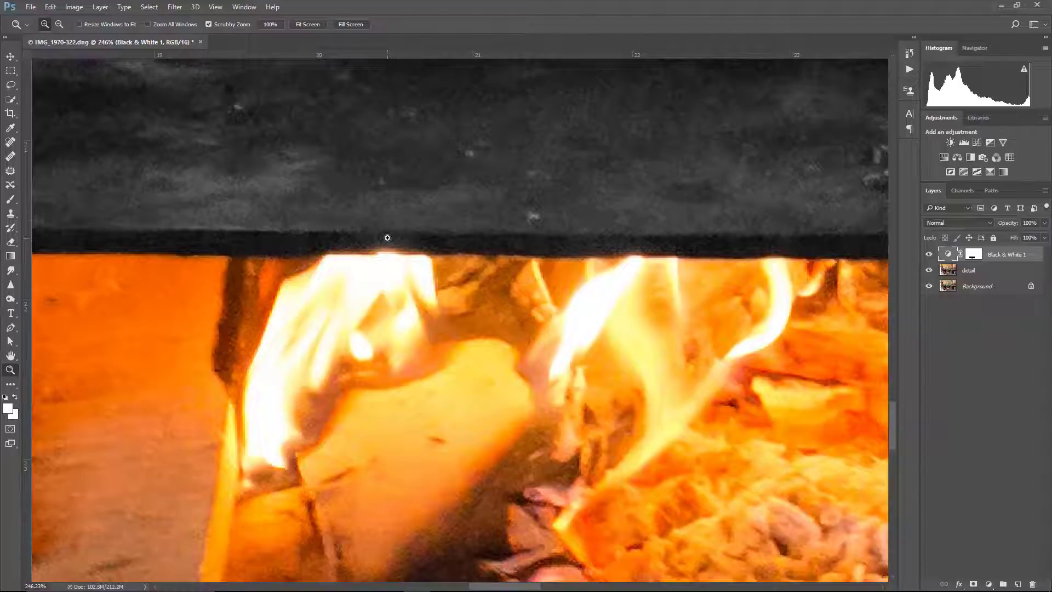
left_click_drag(359, 218, 390, 353)
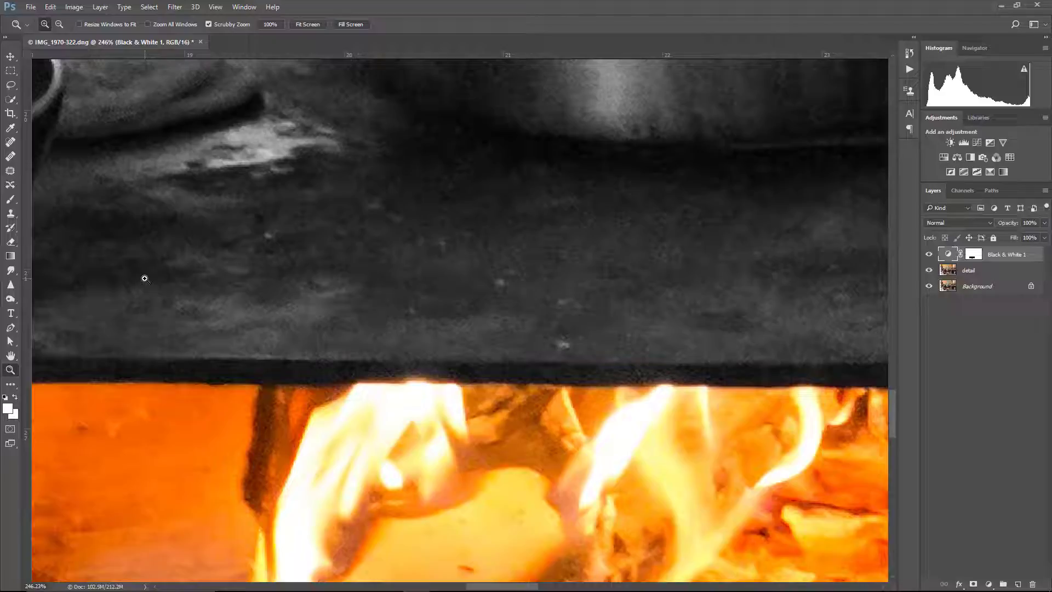
key("b")
right_click(13, 205)
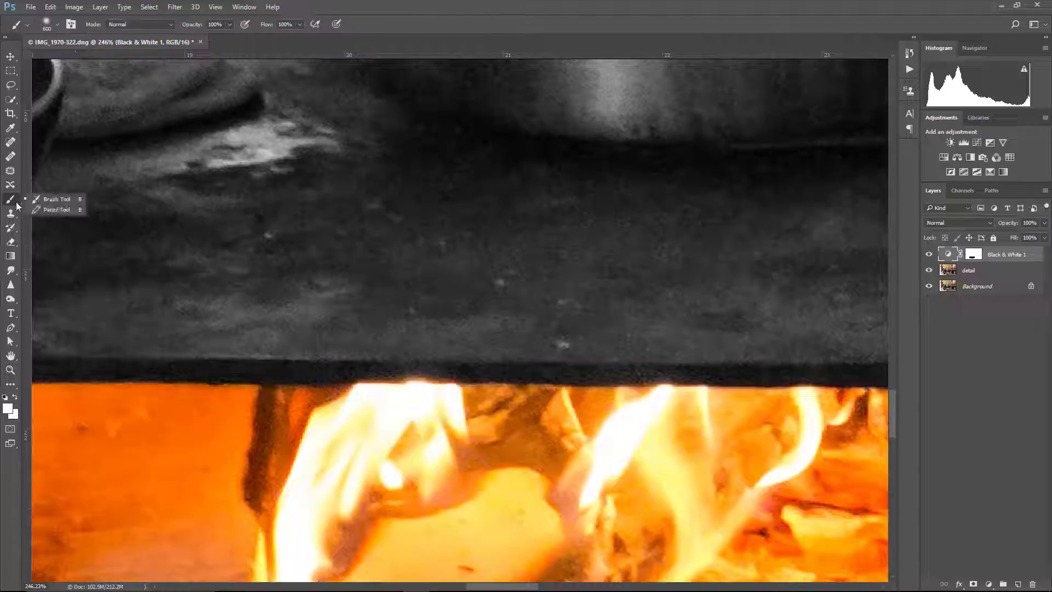
left_click(974, 255)
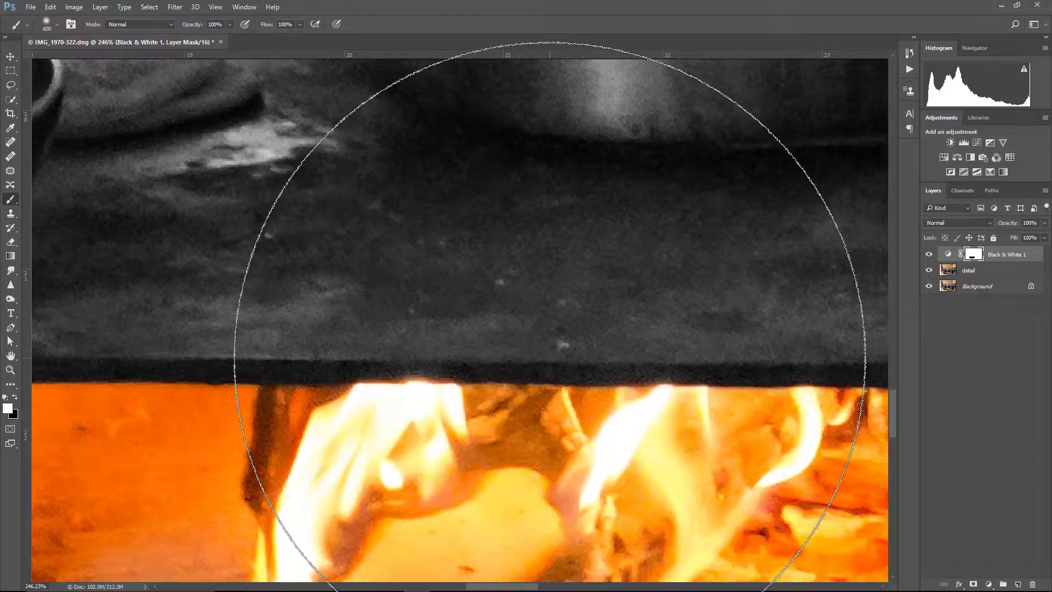
Step: Reduce the brush size to 25 px and raise its hardness to about 91%
key("bracketleft")
key("bracketleft")
key("bracketleft")
key("bracketleft")
key("bracketleft")
key("bracketleft")
key("bracketleft")
key("bracketleft")
key("bracketleft")
key("bracketleft")
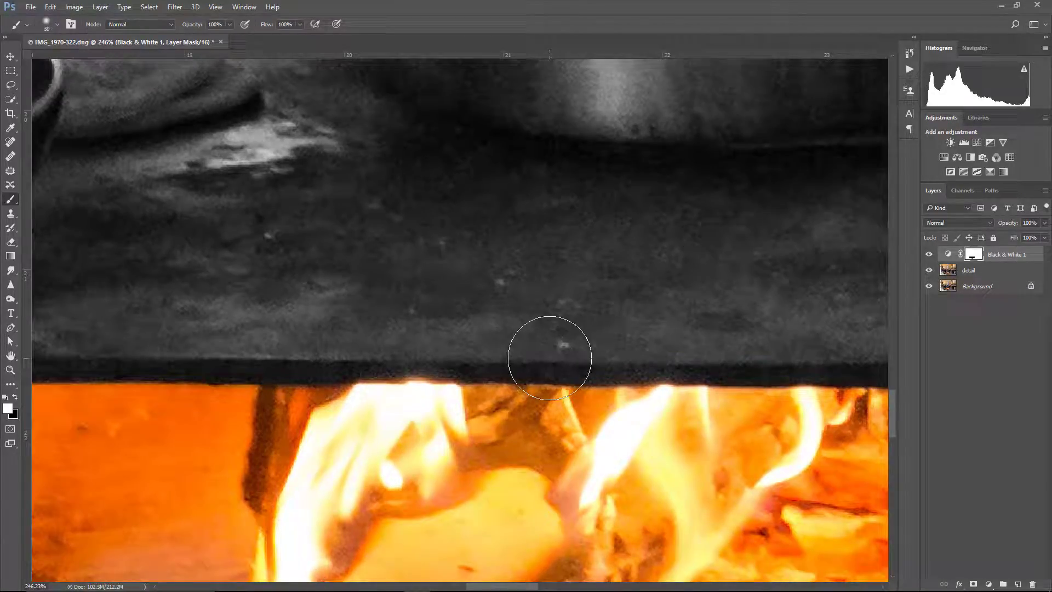
key("bracketleft")
key("bracketleft")
key("bracketleft")
left_click(51, 26)
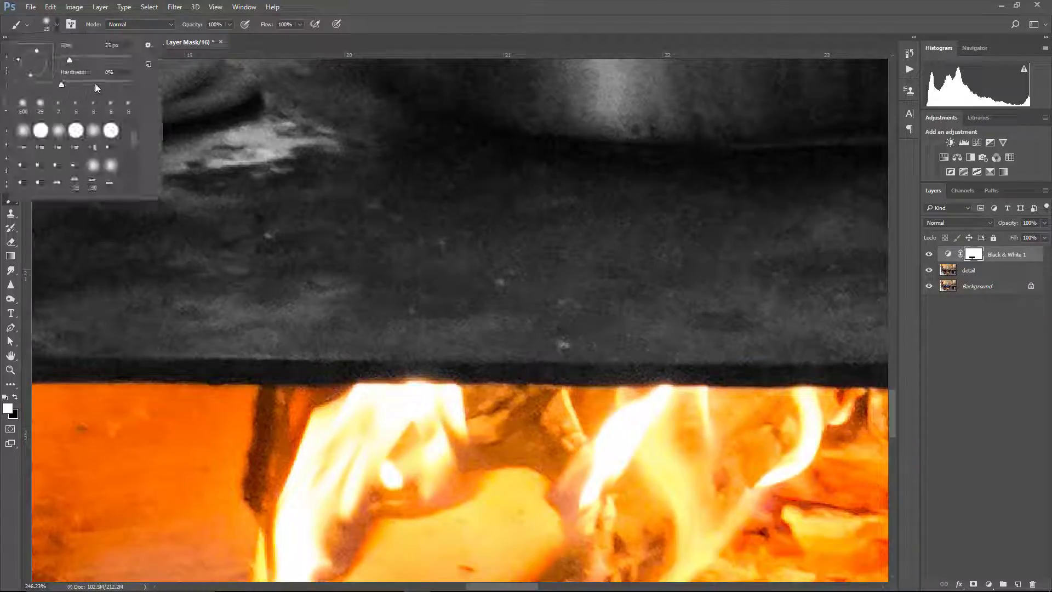
left_click_drag(96, 86, 100, 84)
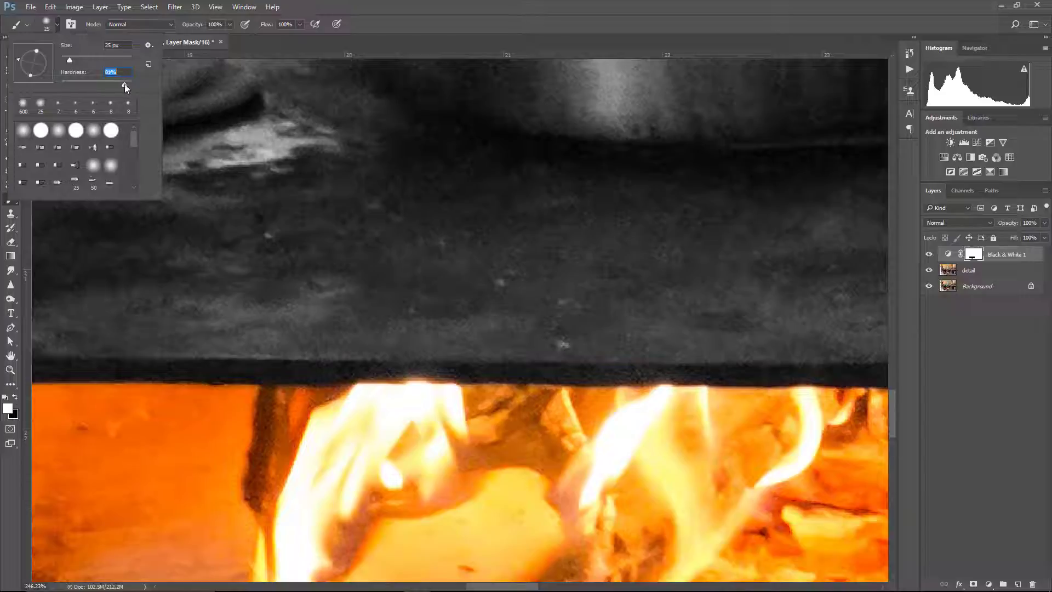
left_click(486, 4)
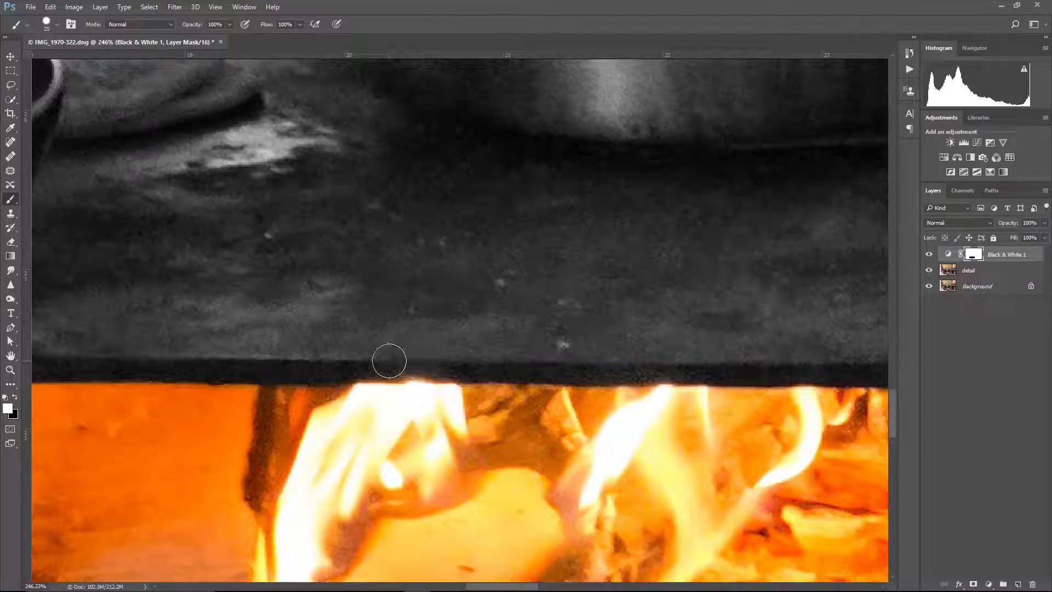
Step: Paint white on the mask with a 10 px brush to remove the orange glow from the plate edge above the central flame
key("bracketleft")
key("bracketleft")
mouse_move(366, 371)
left_mouse_down()
mouse_move(459, 376)
mouse_move(385, 368)
left_mouse_up()
key("z")
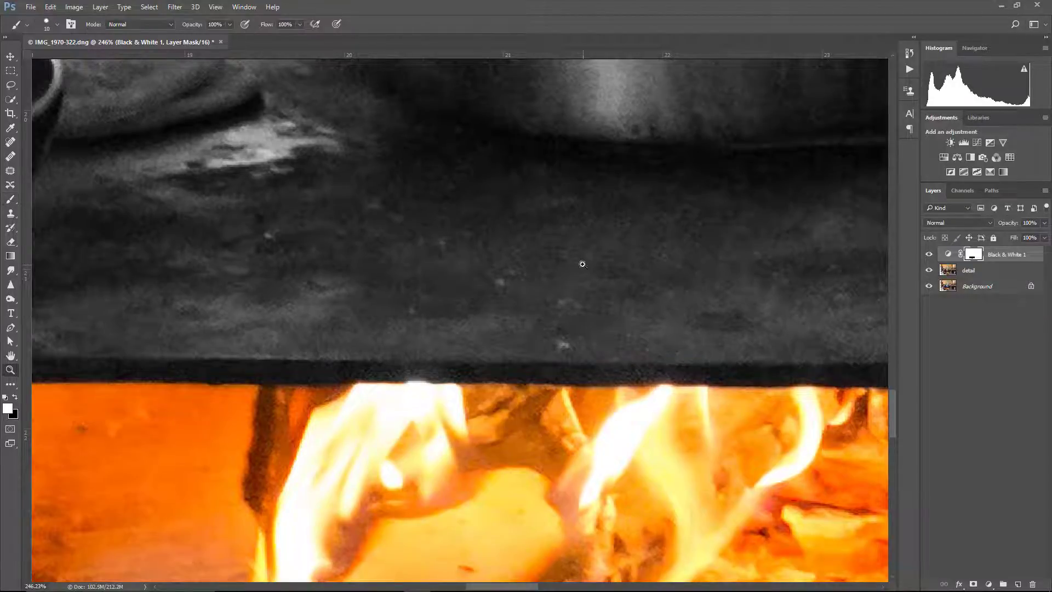
left_click_drag(637, 275, 526, 256)
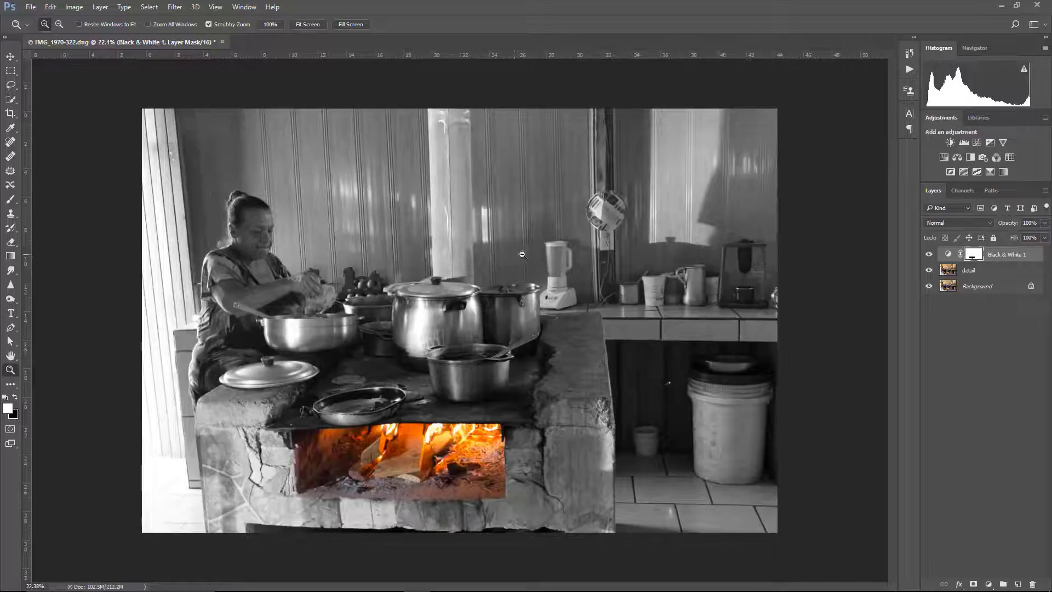
Step: Add a Curves adjustment layer above the Black & White layer and pull its midtones down slightly to darken the photo
left_click(948, 253)
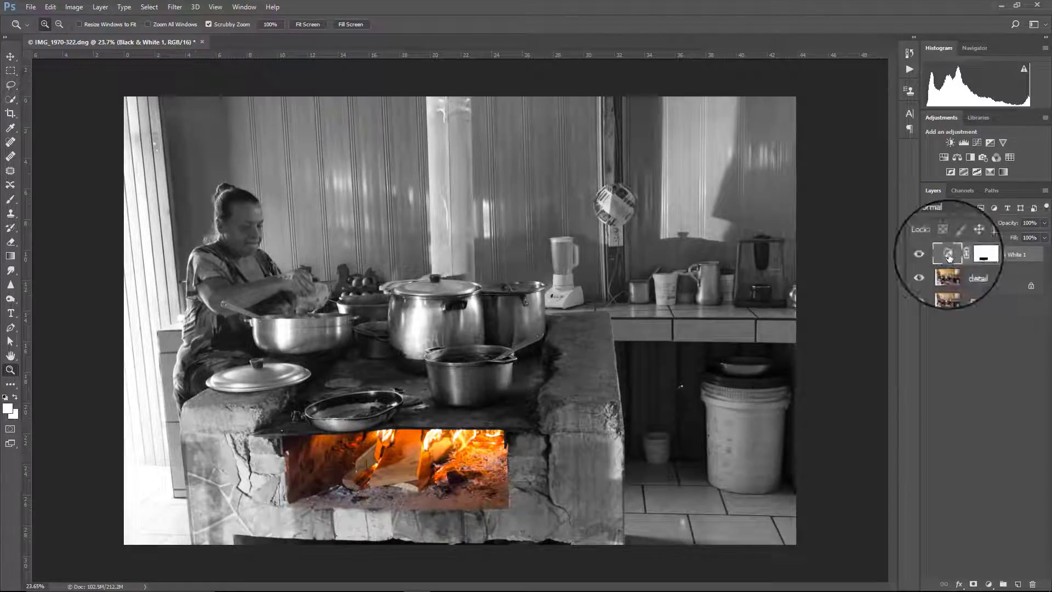
left_click(978, 145)
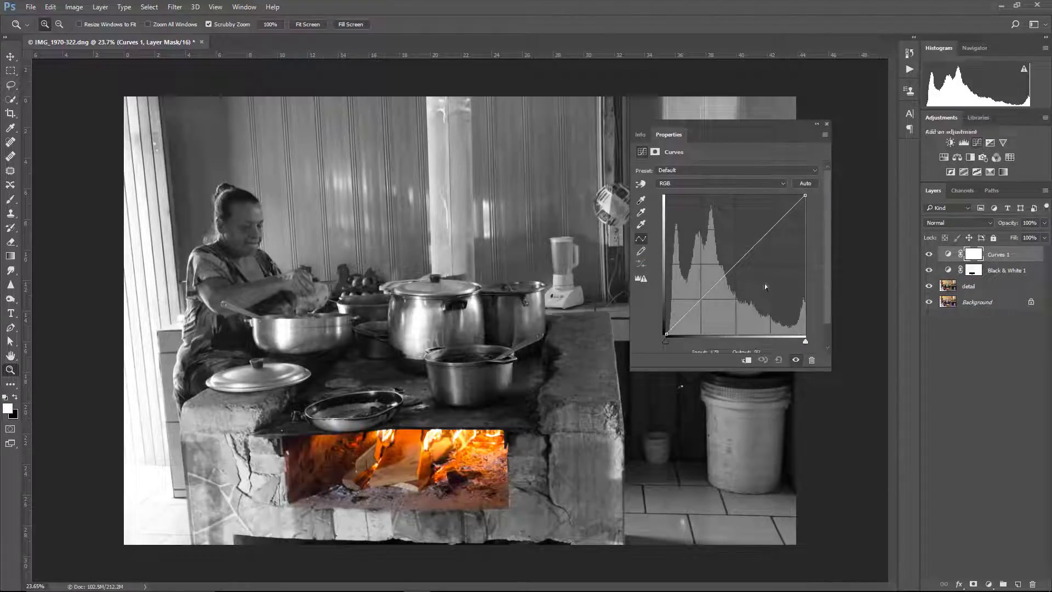
left_click_drag(735, 265, 740, 274)
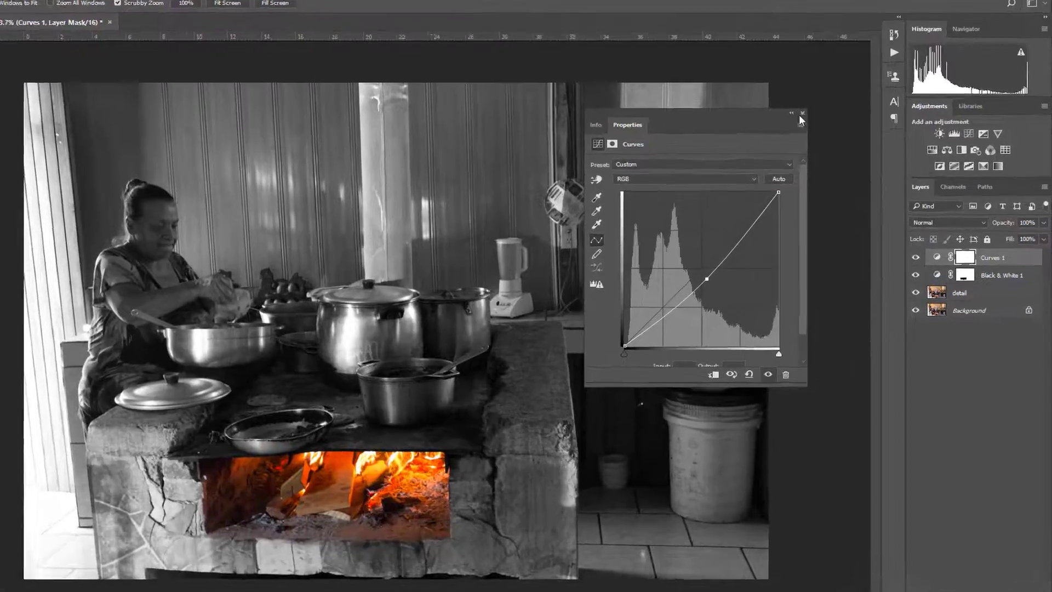
left_click(826, 124)
Step: Add a second Curves adjustment layer and rename the first Curves layer "decrease midtones"
left_click(901, 62)
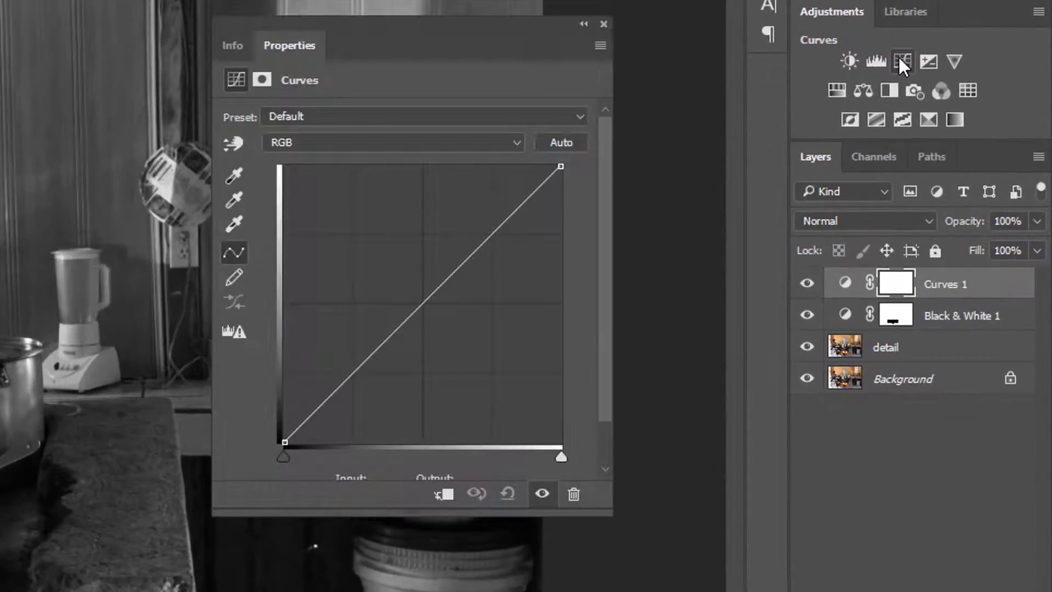
left_click(603, 28)
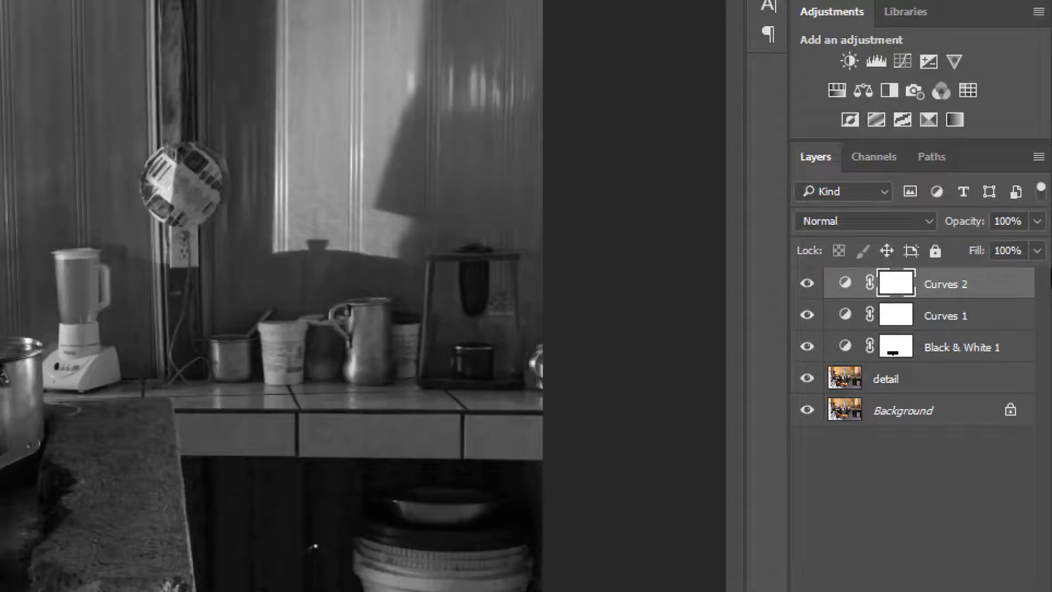
double_click(934, 317)
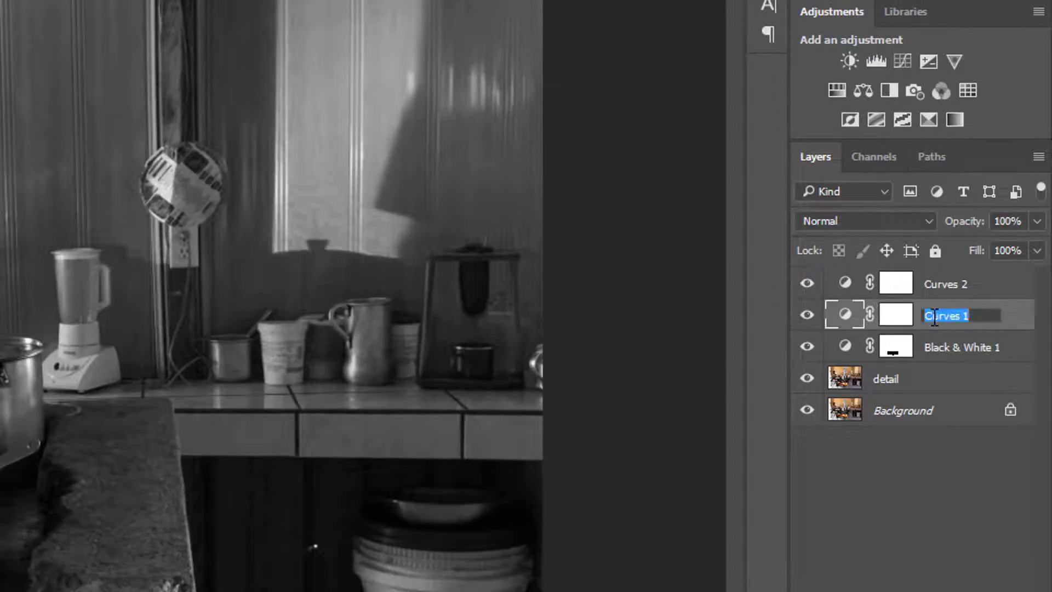
type("decrease midton")
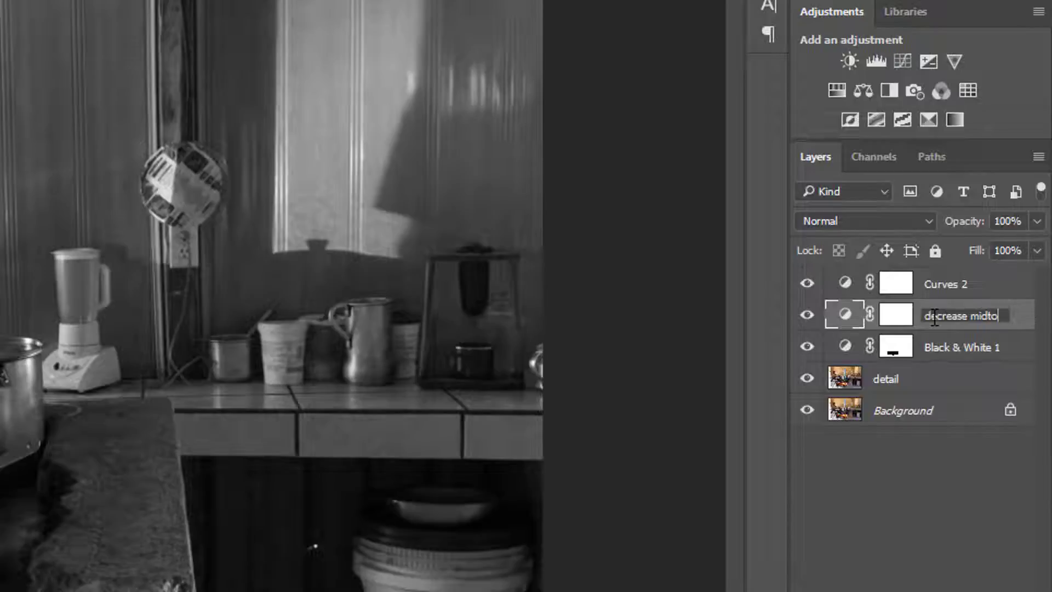
type("es")
Step: Shape the Curves 2 layer into a gentle S-curve by lowering the shadows slightly and raising the highlights
left_click(893, 288)
left_click(845, 283)
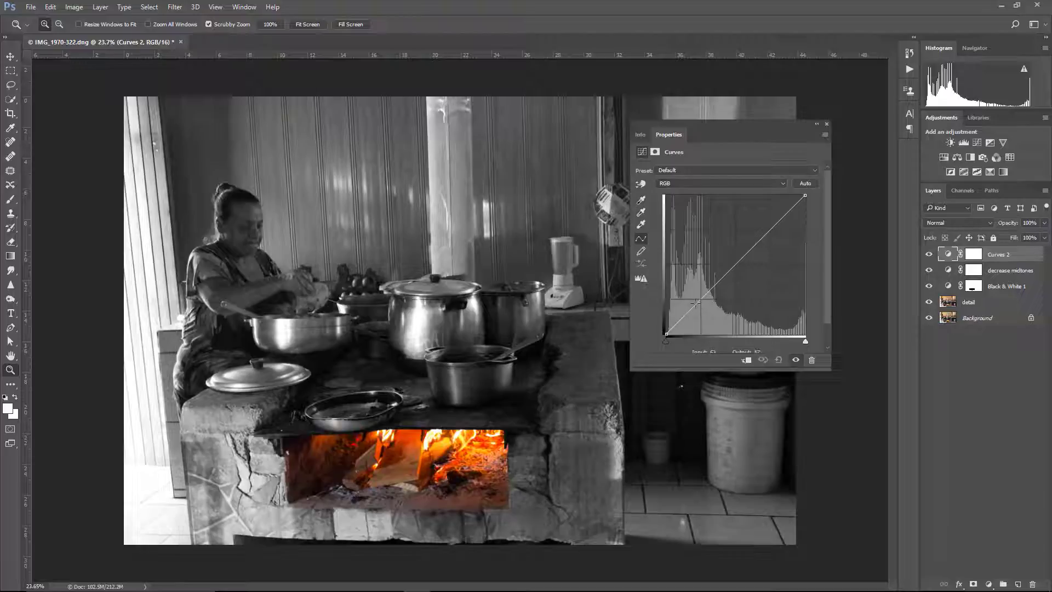
left_click_drag(695, 303, 697, 307)
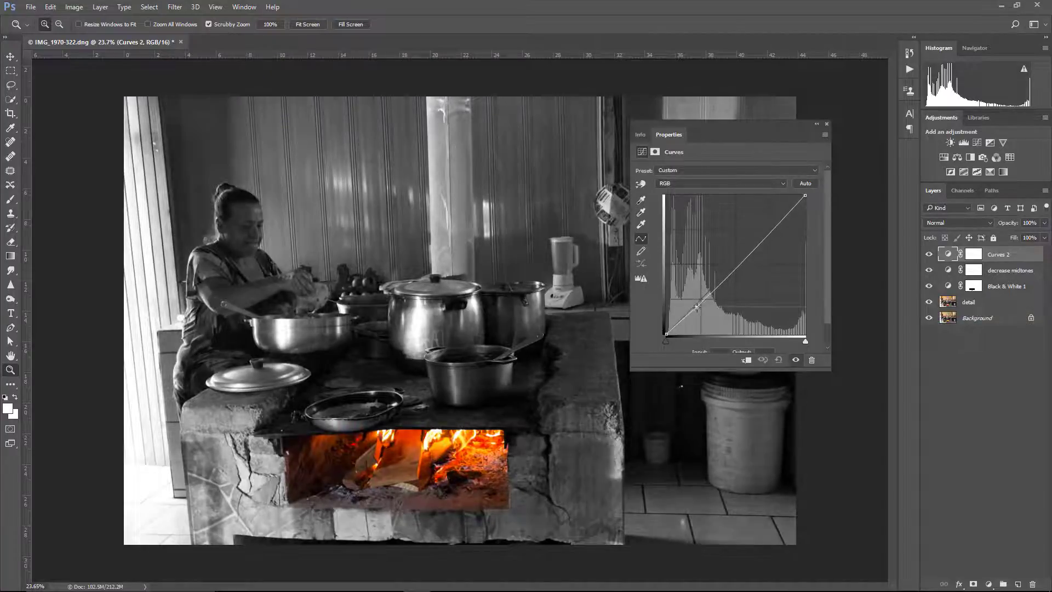
left_click(767, 235)
left_click_drag(767, 235, 763, 232)
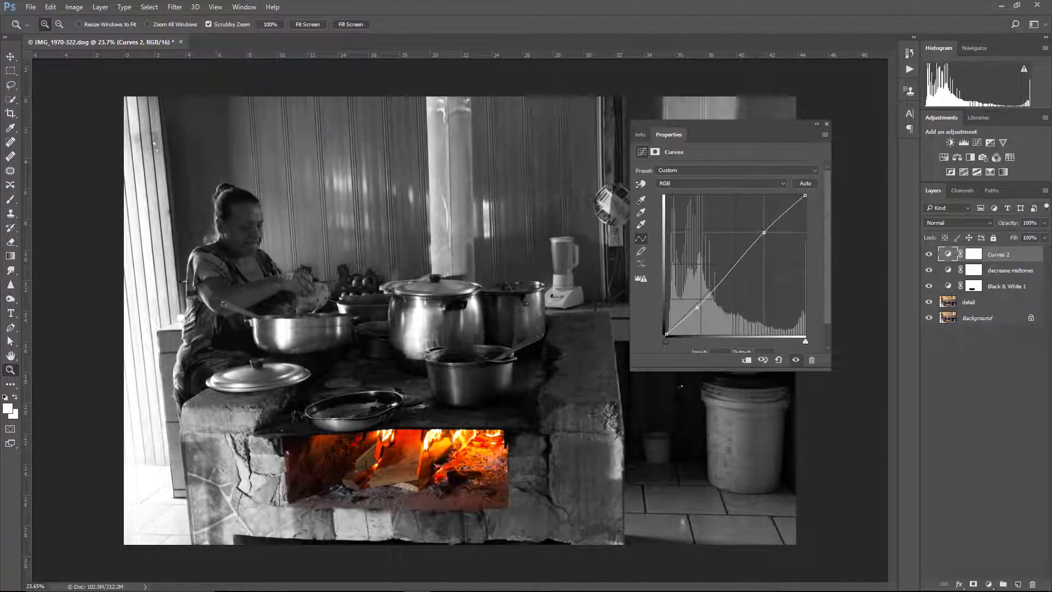
left_click(827, 123)
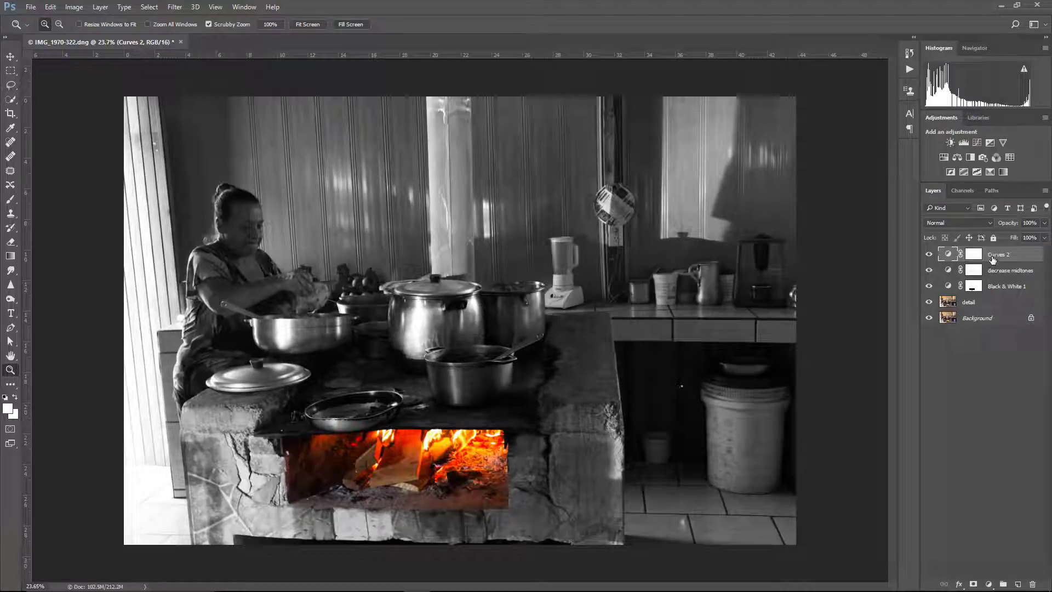
Step: Rename the Curves 2 layer "contrast"
double_click(993, 255)
type("contrast")
key("Return")
Step: Raise the midtone point of the "decrease midtones" curve close to the diagonal to lighten the photo
double_click(948, 270)
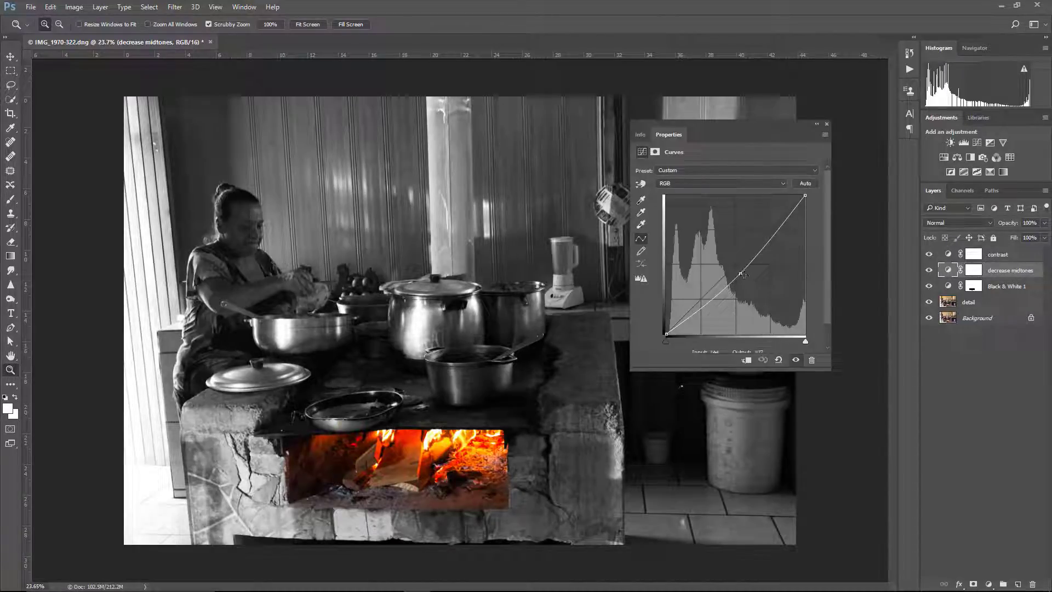
left_click_drag(742, 274, 735, 271)
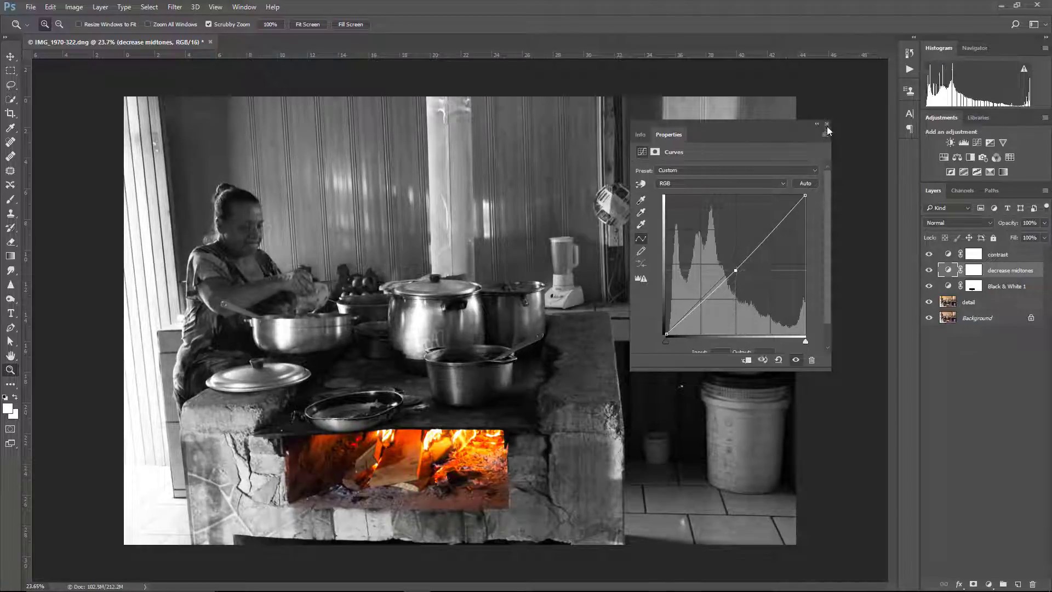
left_click(827, 125)
Step: Add an Exposure adjustment layer above "contrast", lower its exposure to about -1.6 and invert its mask to black
left_click(950, 255)
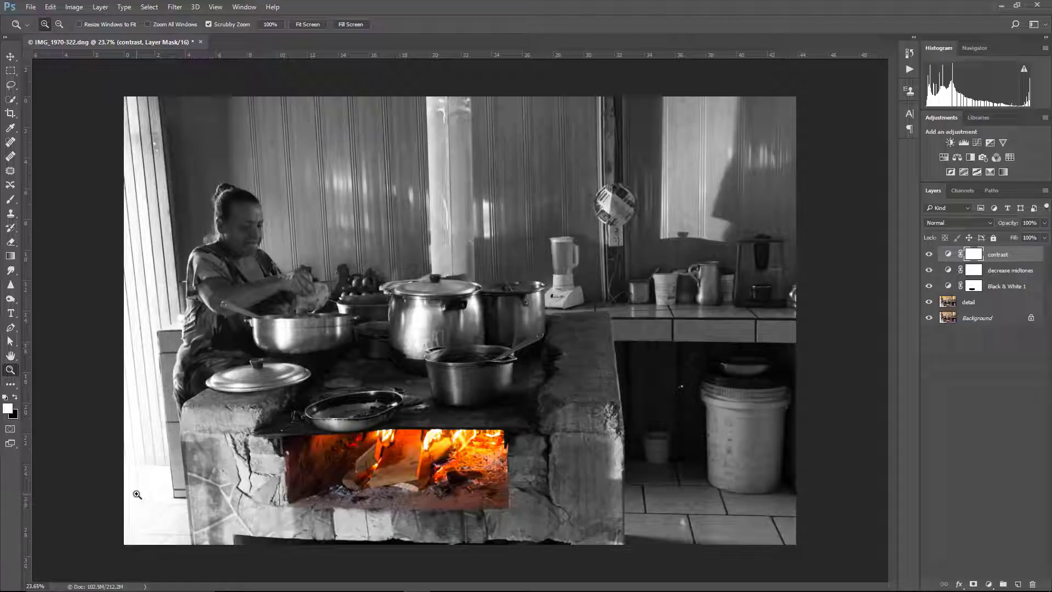
left_click(990, 143)
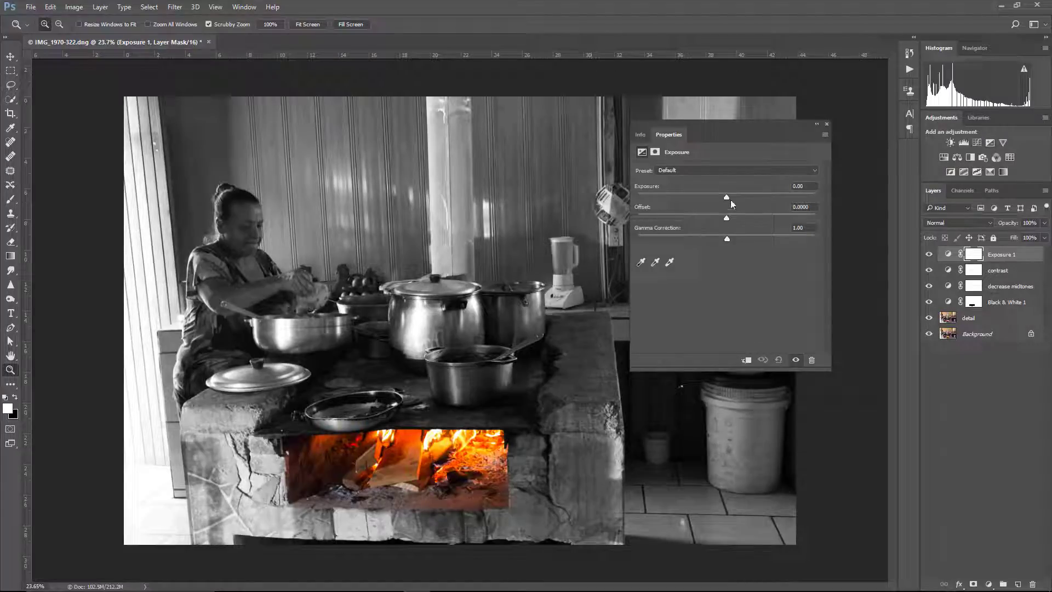
left_click_drag(726, 196, 705, 196)
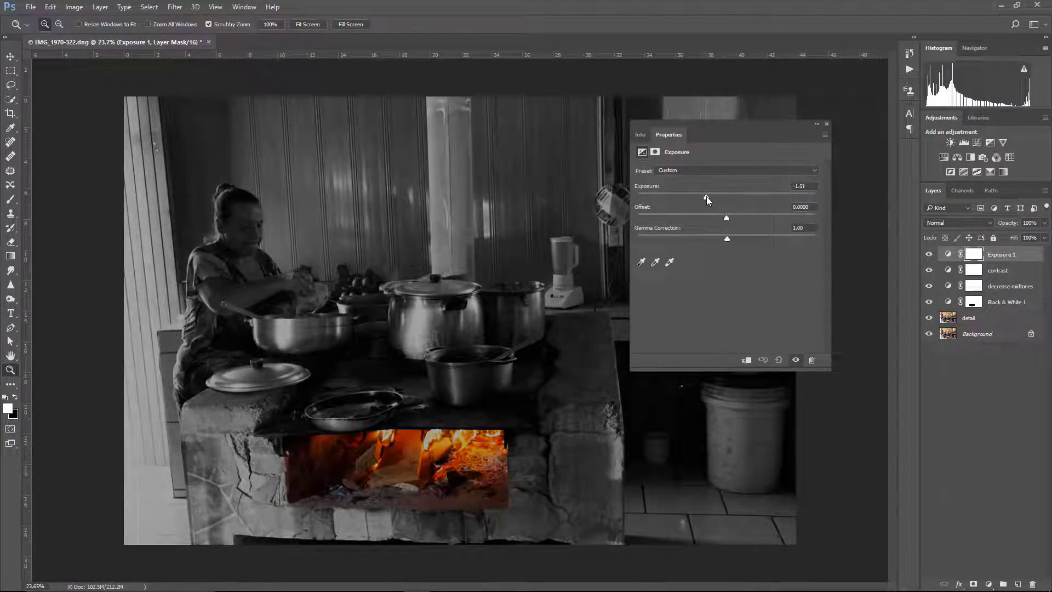
left_click(826, 124)
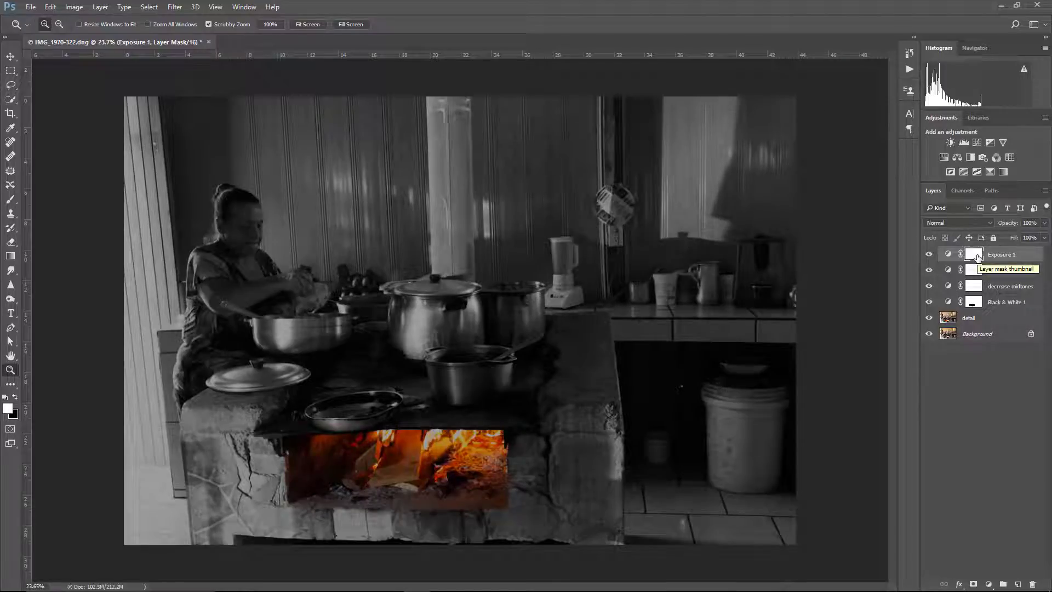
key("ctrl+i")
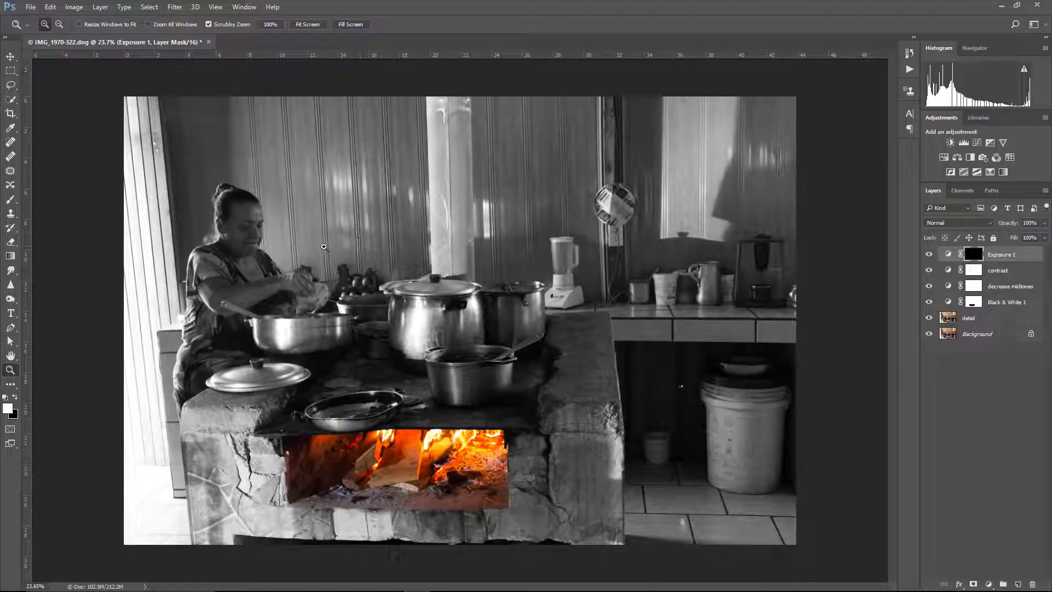
Step: Enlarge the Brush tool to 400 px and try a hard-edged white stroke on the Exposure mask over the bright floor beside the stove
key("b")
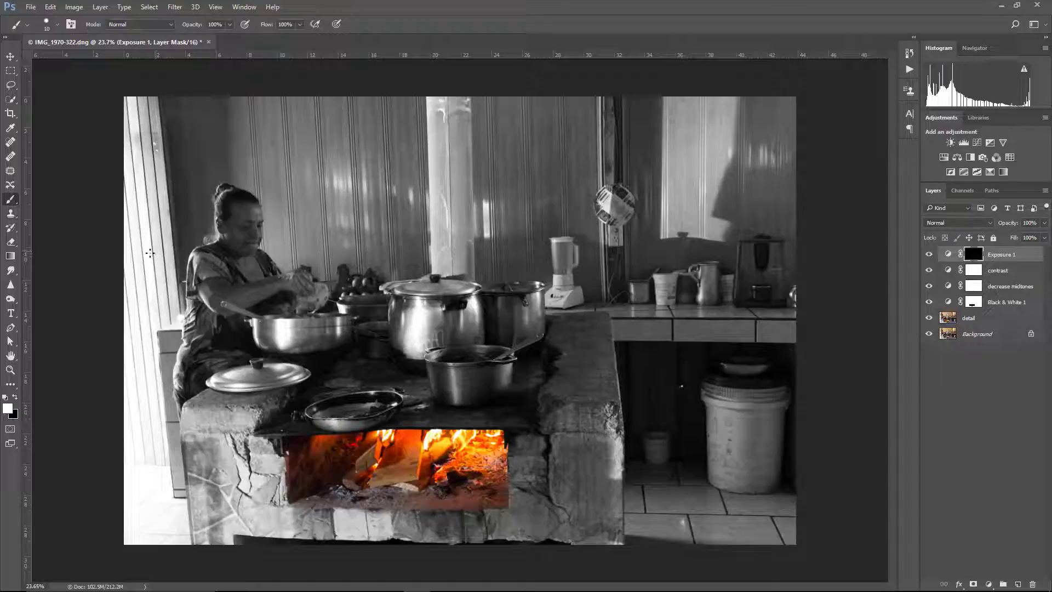
key("bracketright")
key("bracketright")
key("bracketright")
key("bracketright")
key("bracketright")
key("bracketright")
key("bracketright")
mouse_move(101, 446)
left_mouse_down()
mouse_move(137, 463)
mouse_move(143, 523)
mouse_move(98, 435)
left_mouse_up()
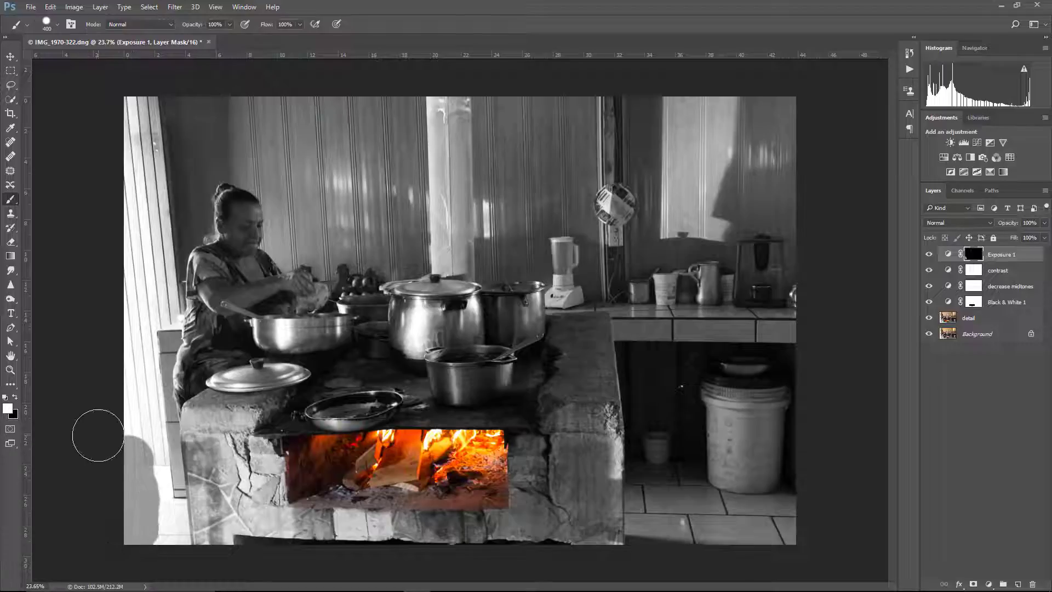
Step: Soften the brush fully and paint white on the Exposure mask over the bright wall and floor behind the woman, enlarging it to 700 px
left_click(57, 24)
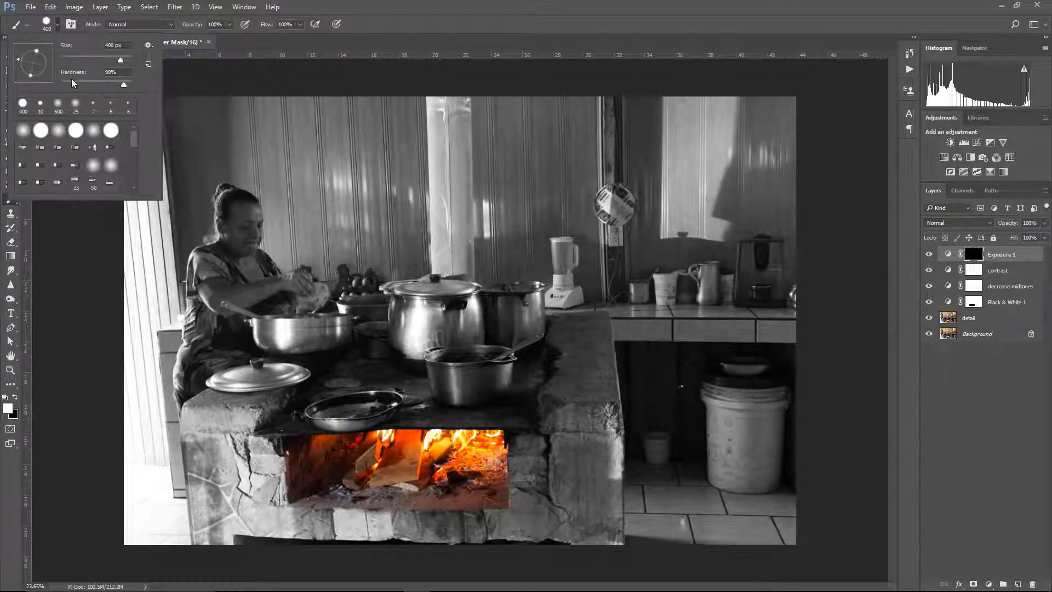
left_click_drag(71, 81, 38, 77)
left_click(579, 2)
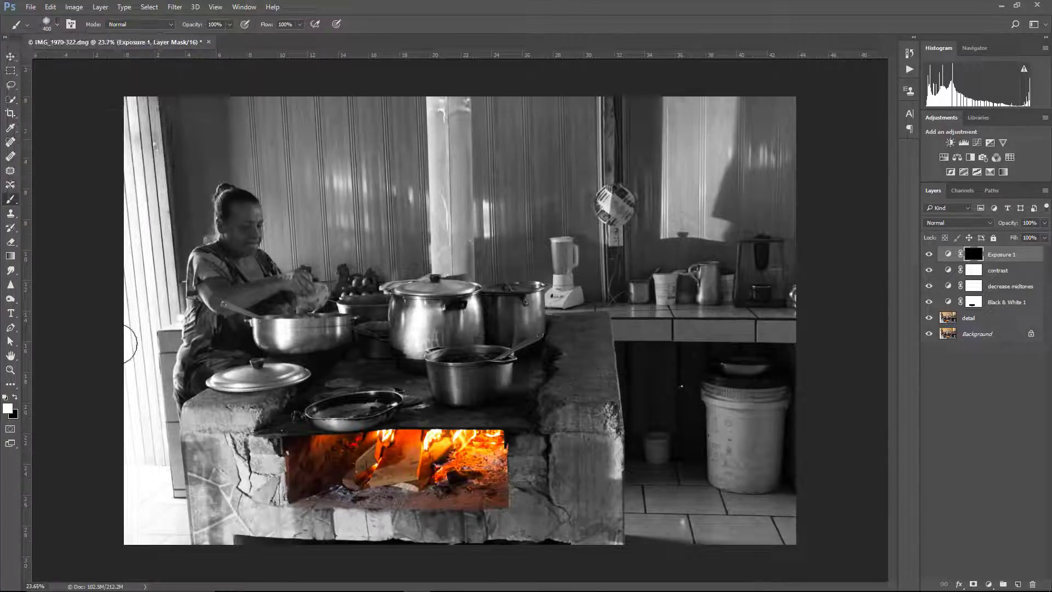
mouse_move(136, 519)
left_mouse_down()
mouse_move(128, 497)
mouse_move(141, 524)
mouse_move(122, 346)
mouse_move(128, 111)
mouse_move(133, 433)
mouse_move(149, 561)
mouse_move(203, 567)
mouse_move(177, 554)
mouse_move(123, 440)
mouse_move(130, 265)
mouse_move(121, 196)
left_mouse_up()
key("bracketright")
key("bracketright")
mouse_move(155, 449)
left_mouse_down()
mouse_move(150, 433)
mouse_move(149, 467)
left_mouse_up()
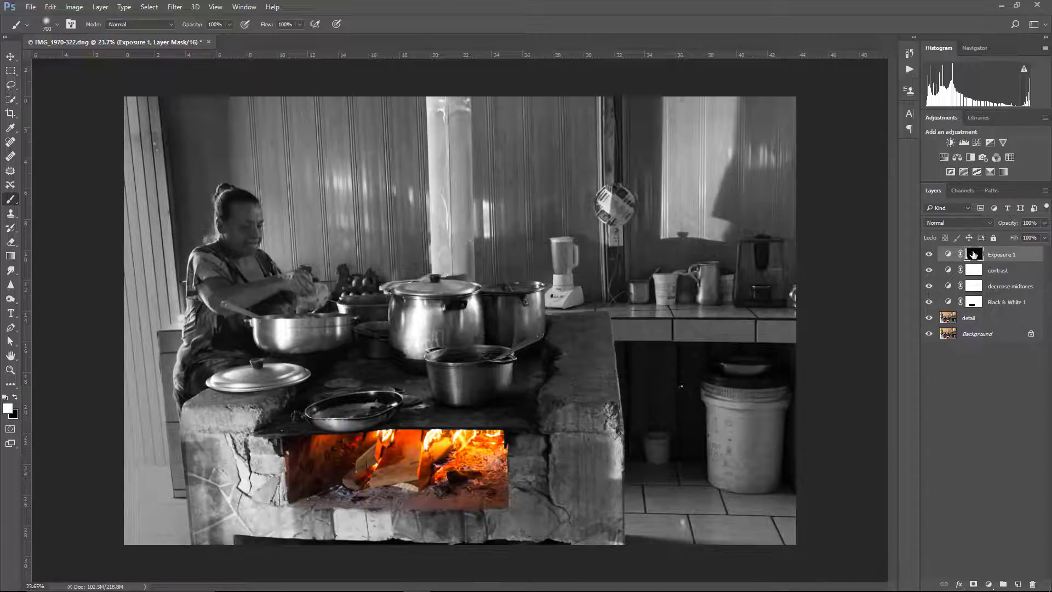
Step: Feather the Exposure layer's mask by about 90 px
double_click(973, 254)
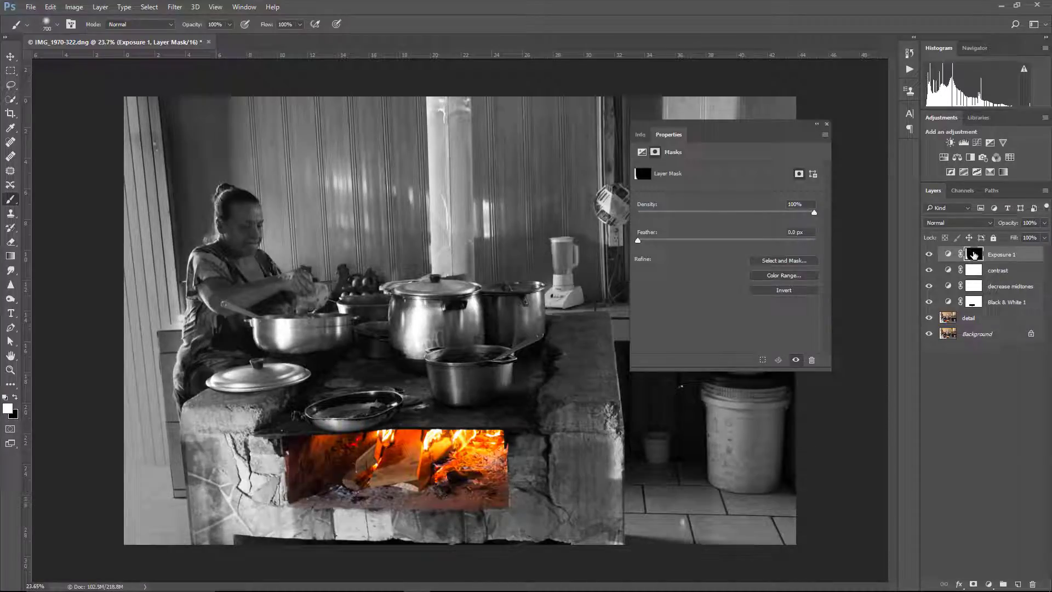
left_click_drag(694, 242, 748, 243)
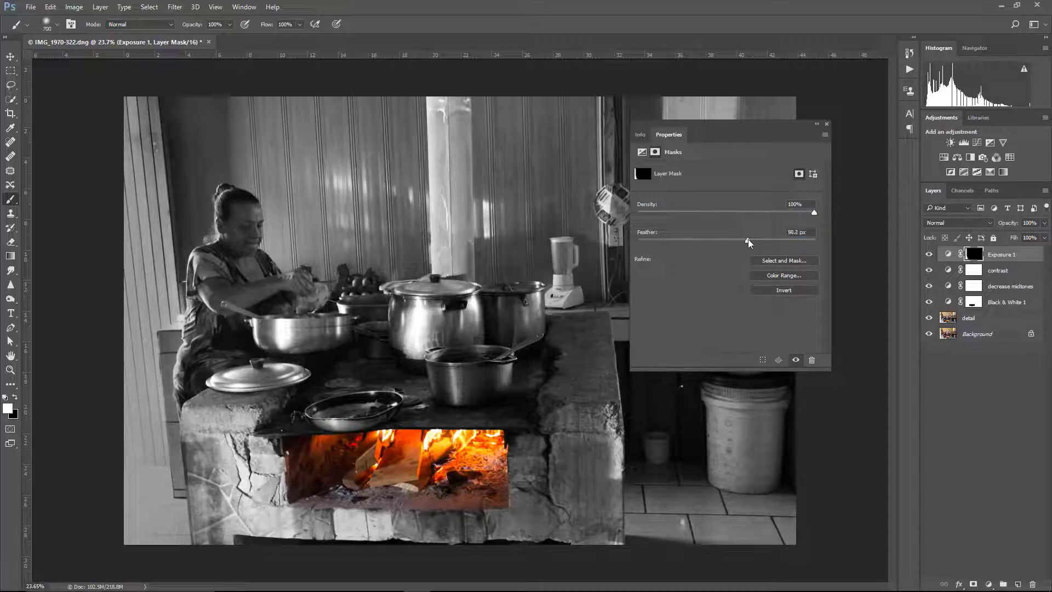
left_click(827, 125)
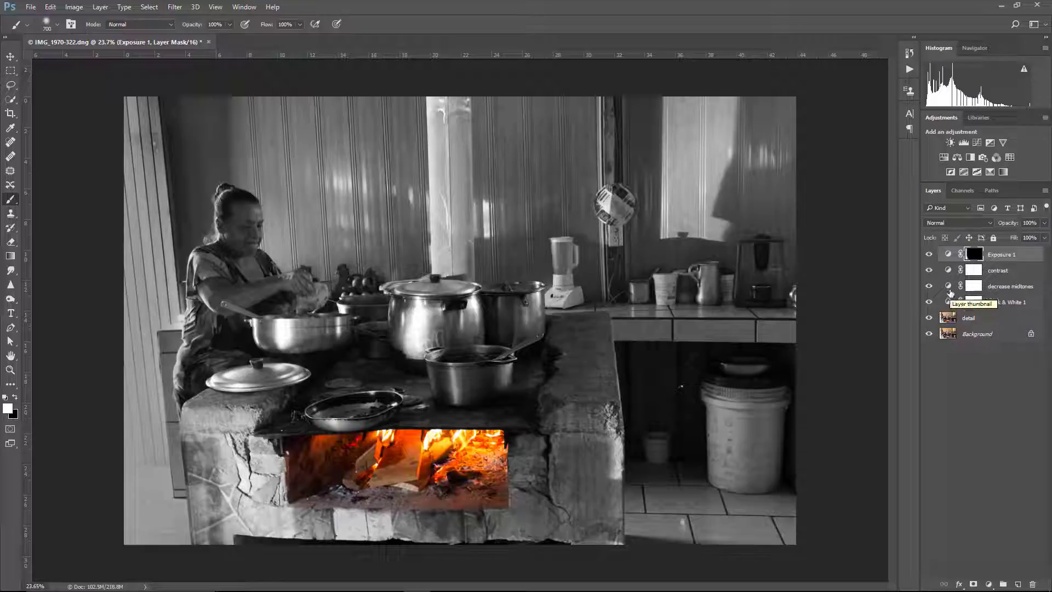
Step: Nudge the midtone point of the "decrease midtones" curve slightly closer to the diagonal to brighten the photo a little
left_click(948, 287)
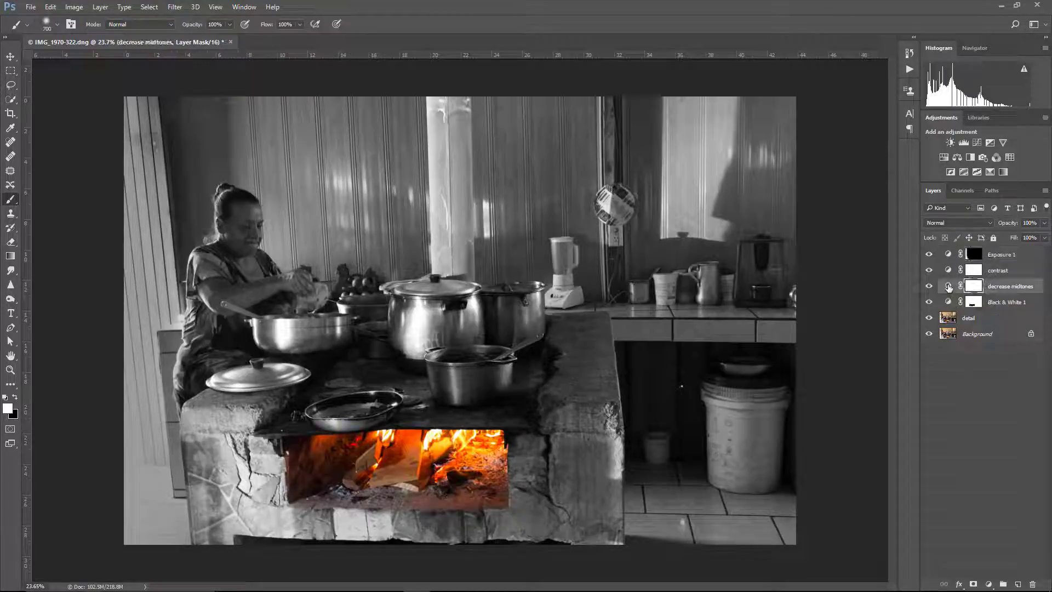
double_click(948, 286)
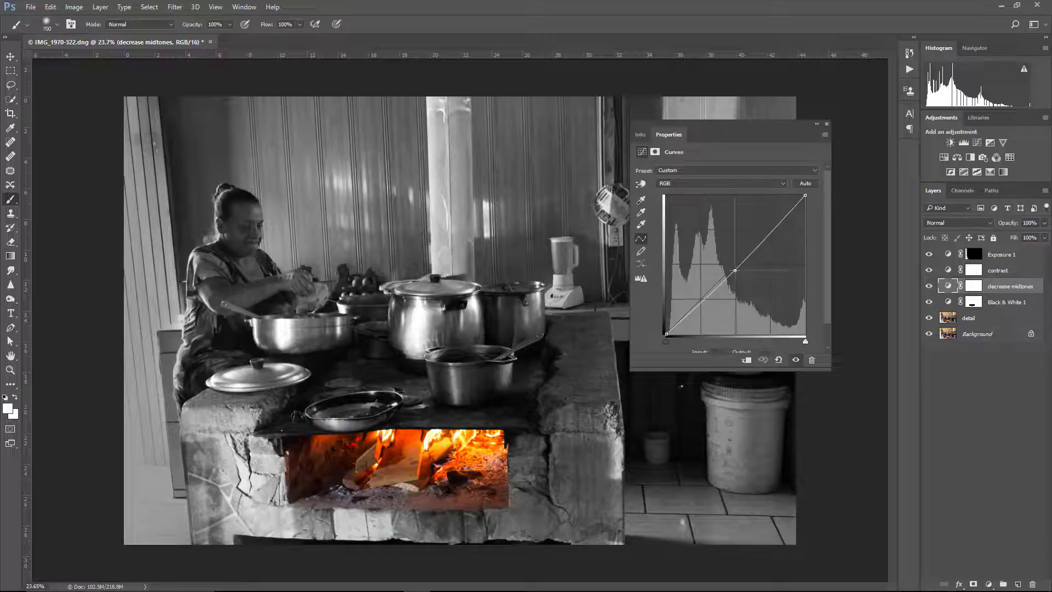
mouse_move(735, 269)
left_mouse_down()
mouse_move(719, 261)
mouse_move(733, 270)
left_mouse_up()
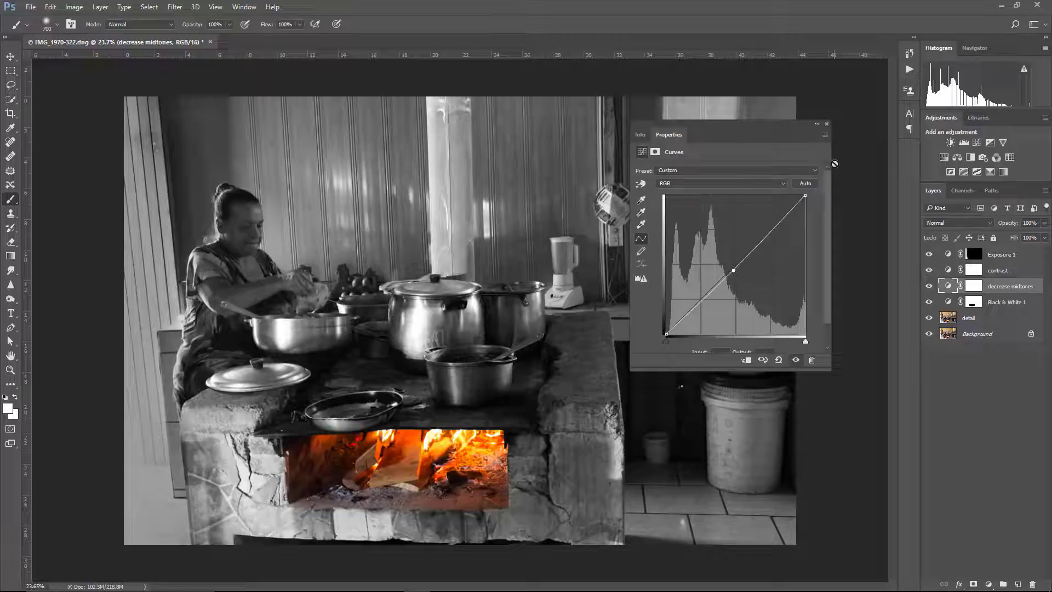
left_click(826, 125)
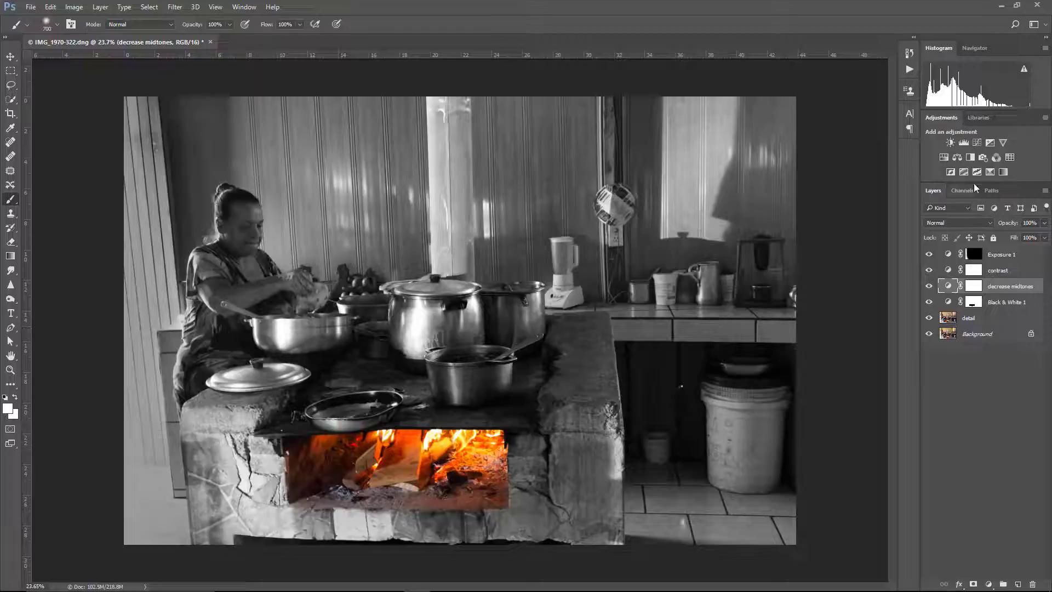
Step: Add a Hue/Saturation adjustment layer above the Exposure layer and set its saturation to +9
left_click(948, 254)
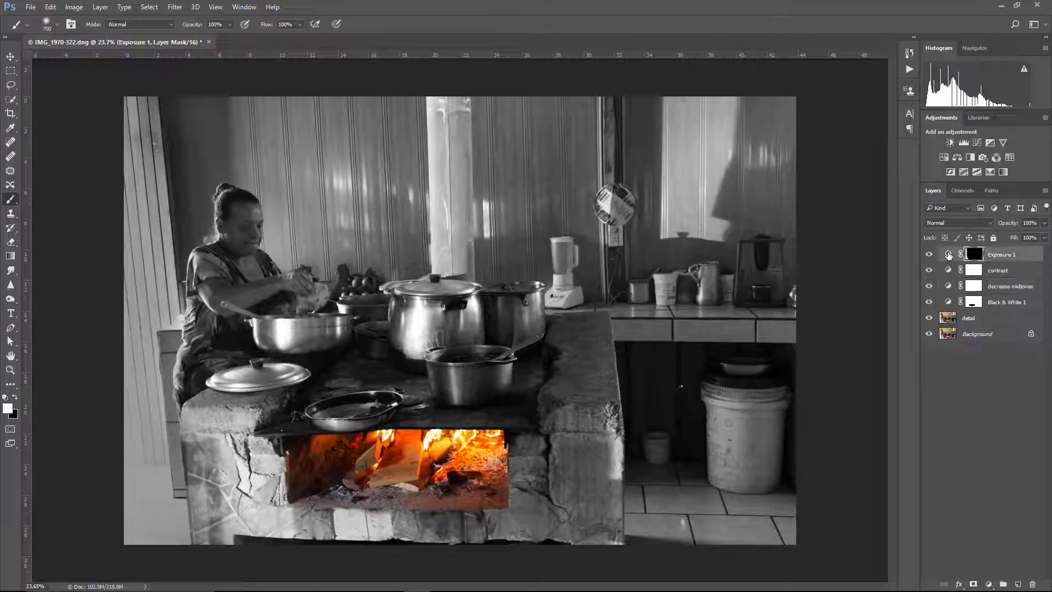
left_click(943, 158)
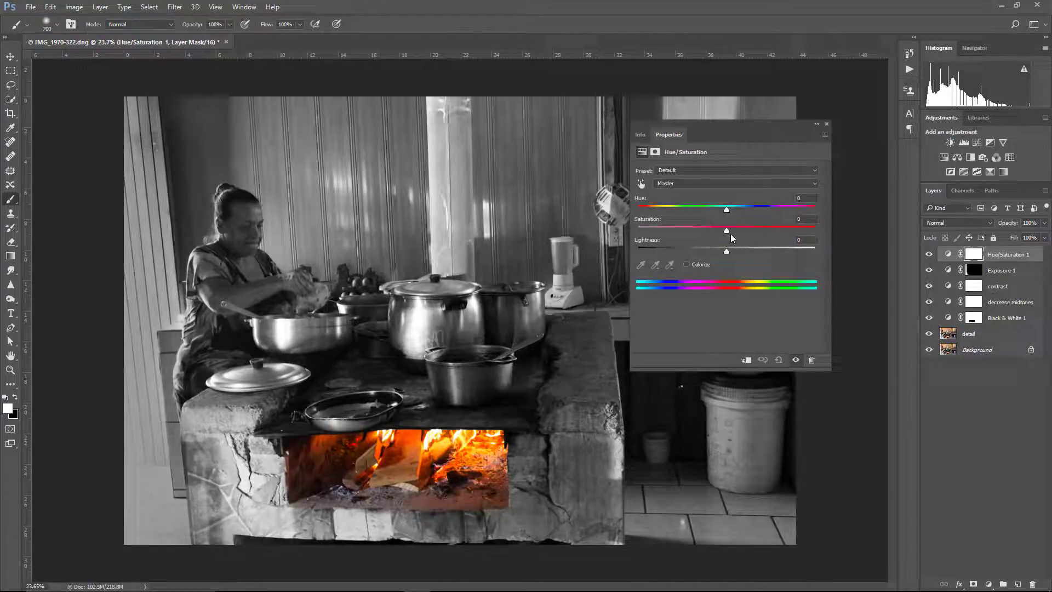
left_click_drag(726, 230, 751, 231)
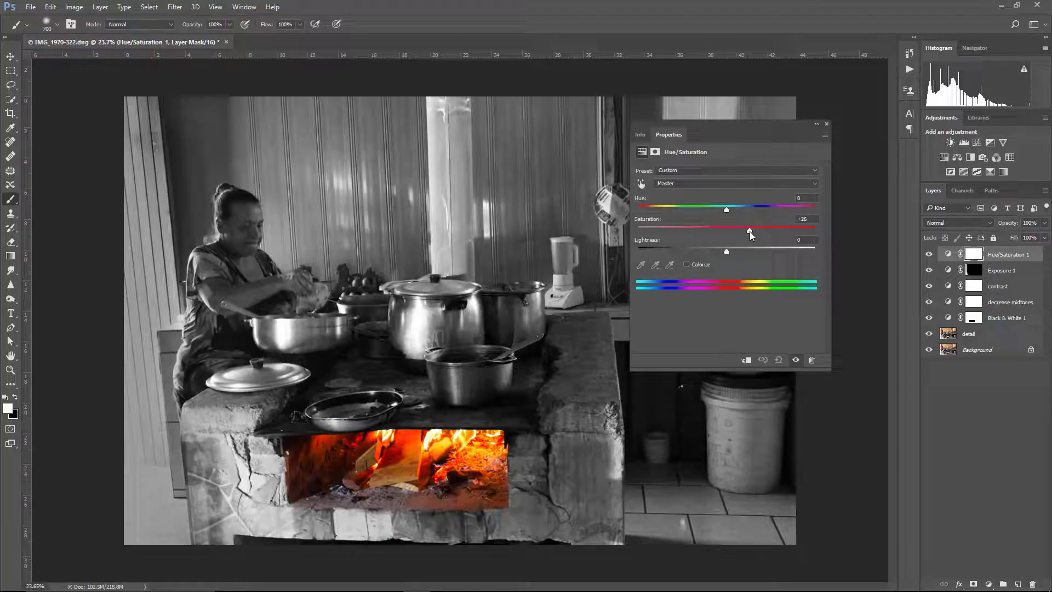
left_click_drag(743, 232, 738, 232)
left_click_drag(731, 232, 733, 233)
mouse_move(728, 229)
left_mouse_down()
mouse_move(766, 234)
mouse_move(737, 232)
left_mouse_up()
left_click_drag(735, 229, 734, 229)
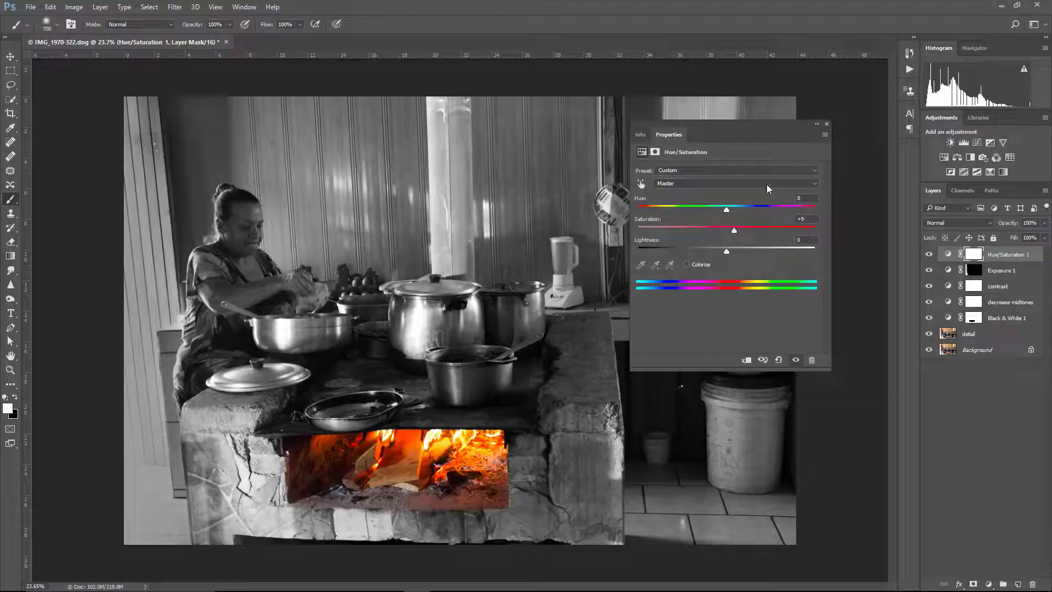
left_click(826, 123)
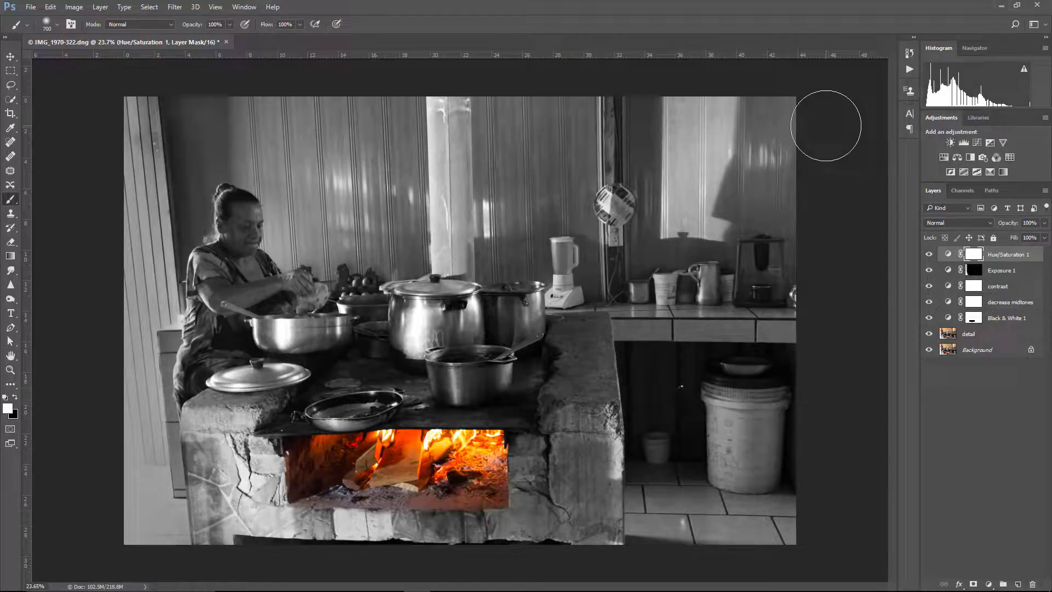